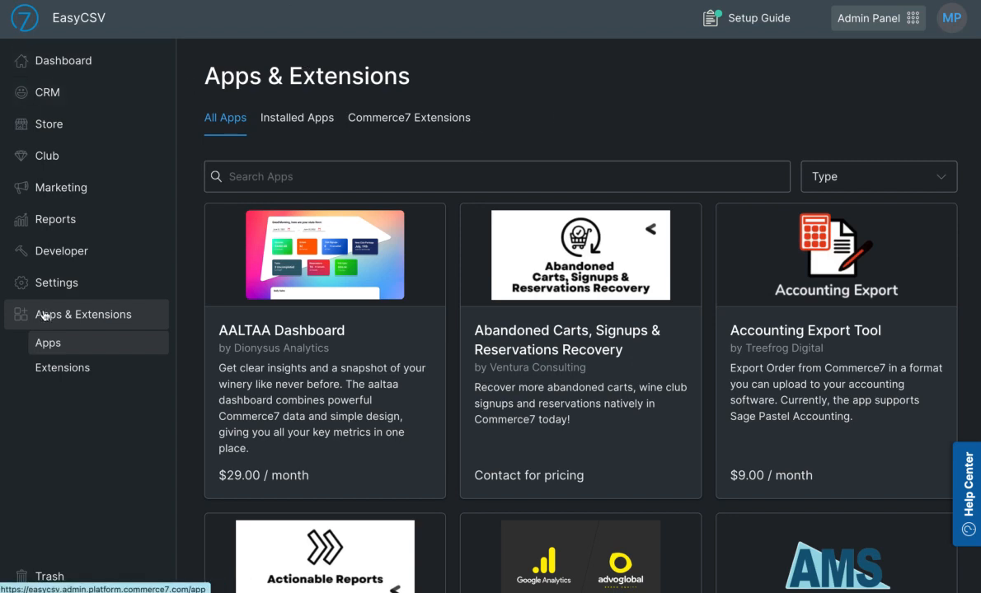
Search the app catalog for easycsv and open the EasyCSV Scheduled Exports app page
{"action": "left_click", "coordinate": [238, 176]}
{"action": "type", "text": "easycsv"}
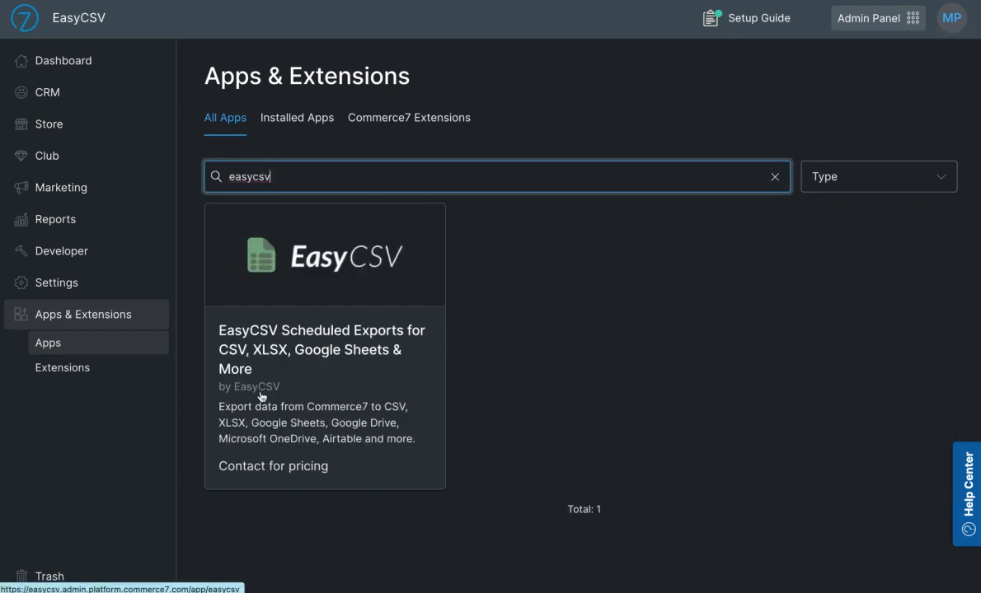
{"action": "left_click", "coordinate": [261, 391]}
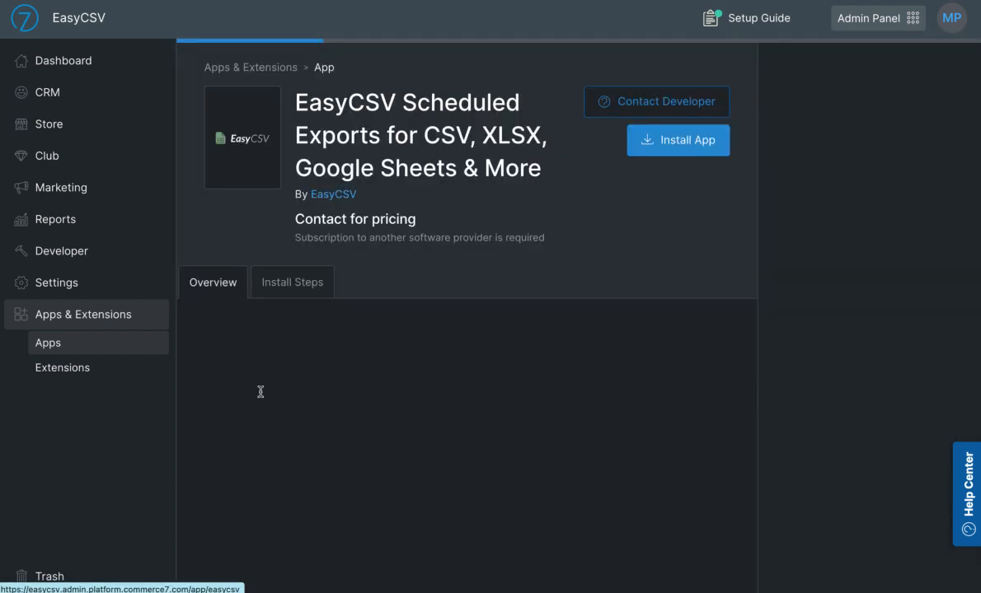
Install the EasyCSV app with the optional account email left blank and close the installation dialog
{"action": "left_click", "coordinate": [674, 145]}
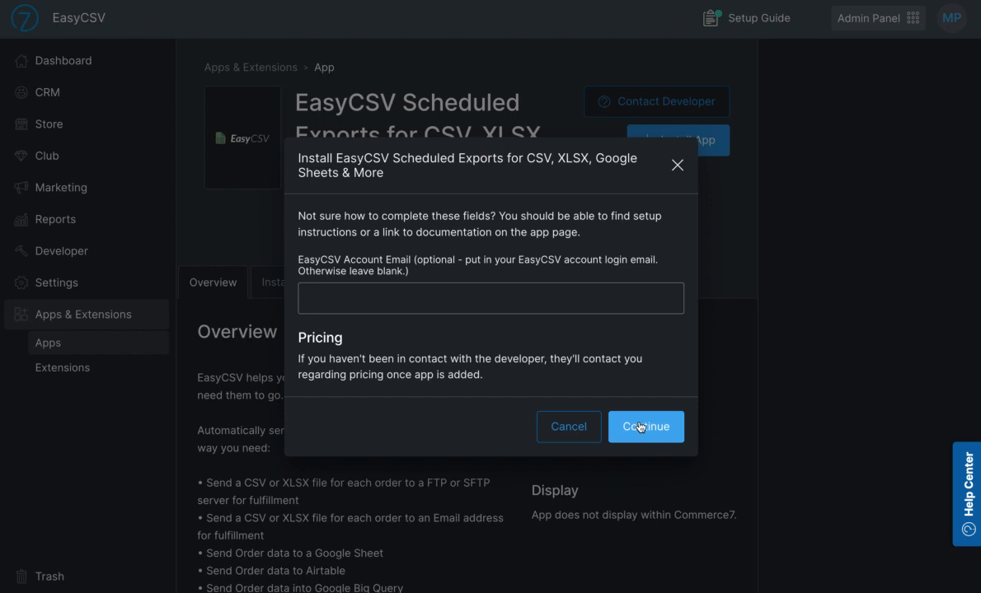
{"action": "left_click", "coordinate": [641, 426]}
{"action": "left_click", "coordinate": [621, 424]}
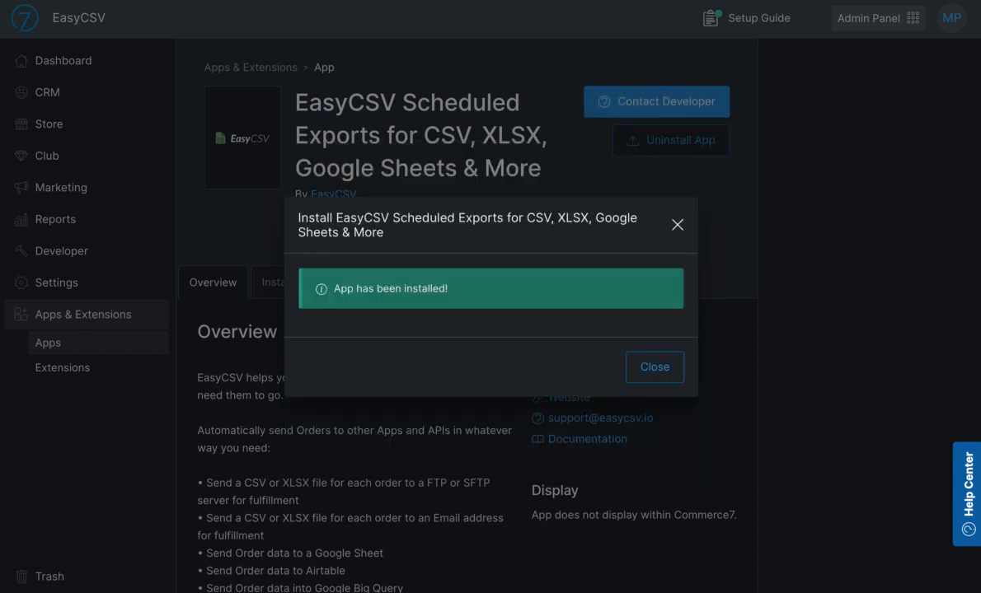
{"action": "left_click", "coordinate": [652, 368]}
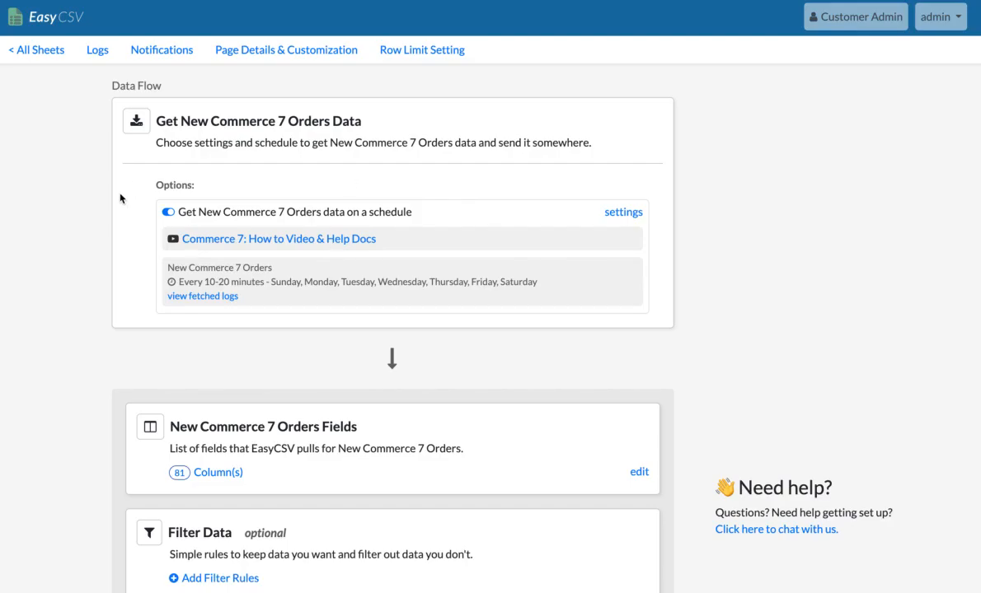
Switch to the Commerce 7 order flow in EasyCSV, review the New Commerce 7 Orders column list, and return to the flow
{"action": "left_click", "coordinate": [57, 198]}
{"action": "scroll", "coordinate": [266, 283], "scroll_direction": "down", "scroll_amount": 4}
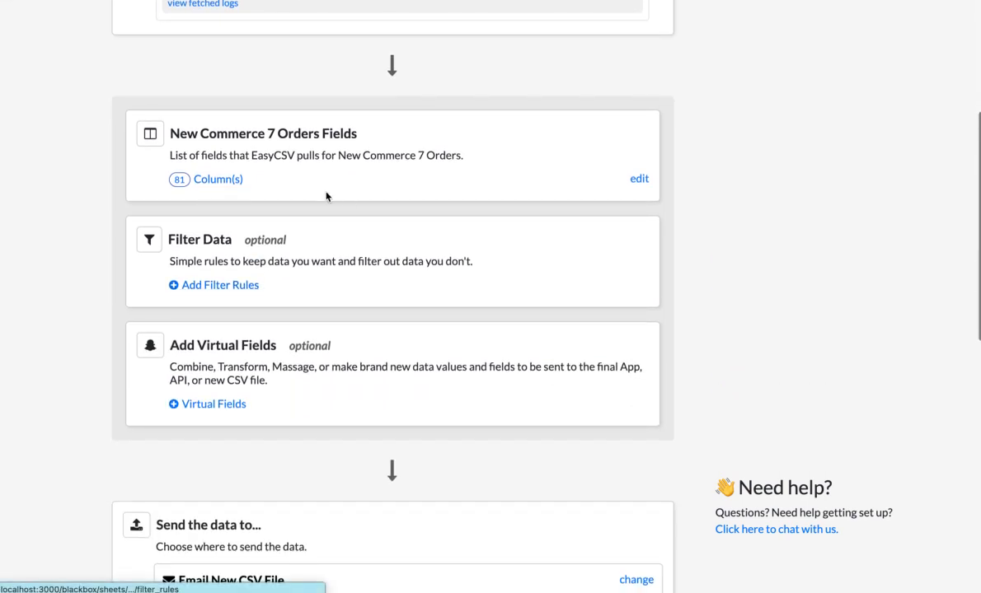
{"action": "left_click", "coordinate": [219, 180]}
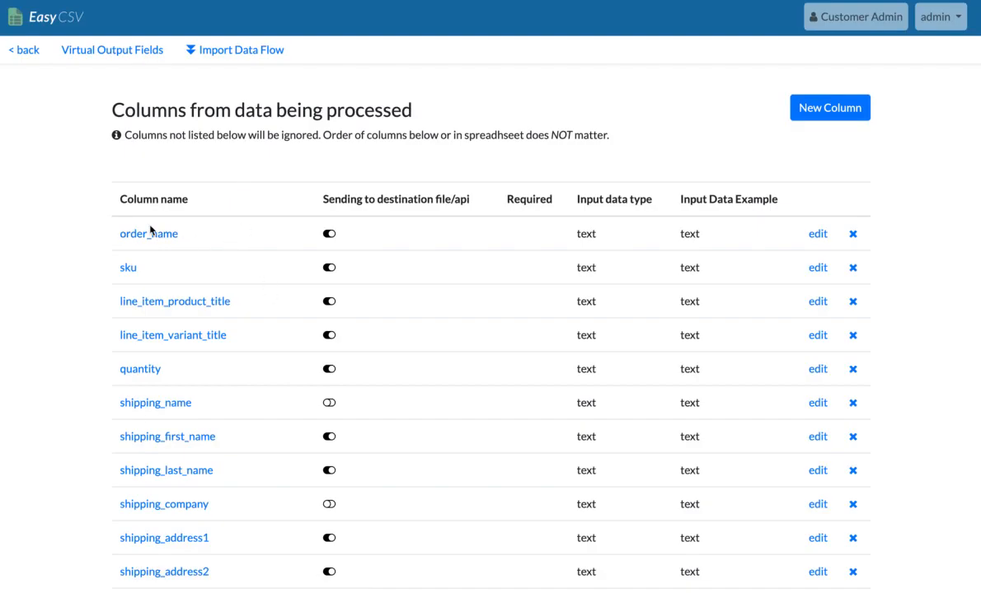
{"action": "scroll", "coordinate": [138, 304], "scroll_direction": "down", "scroll_amount": 3}
{"action": "scroll", "coordinate": [159, 270], "scroll_direction": "down", "scroll_amount": 8}
{"action": "scroll", "coordinate": [159, 270], "scroll_direction": "down", "scroll_amount": 7}
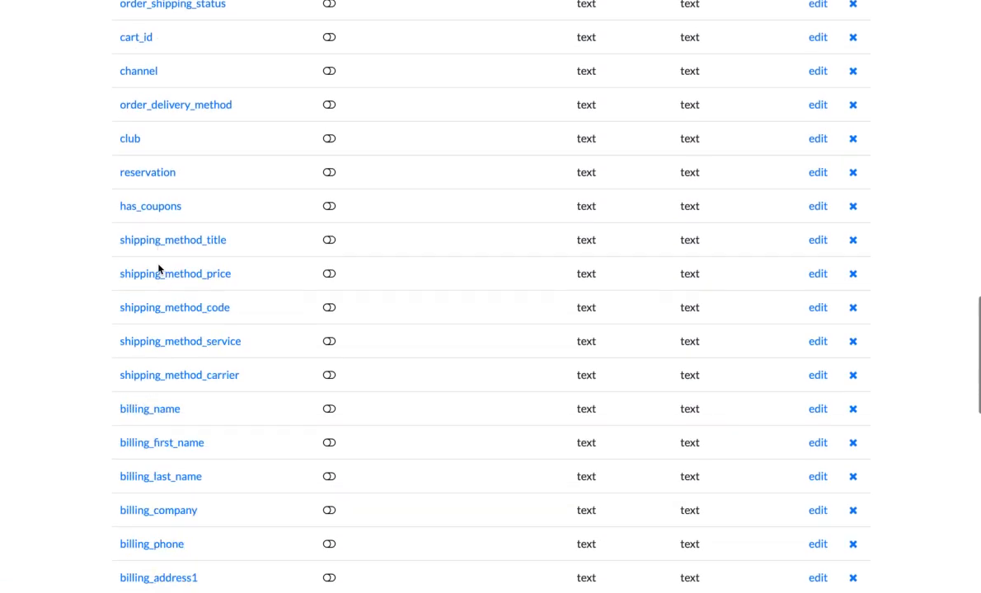
{"action": "scroll", "coordinate": [159, 268], "scroll_direction": "down", "scroll_amount": 7}
{"action": "scroll", "coordinate": [160, 269], "scroll_direction": "down", "scroll_amount": 4}
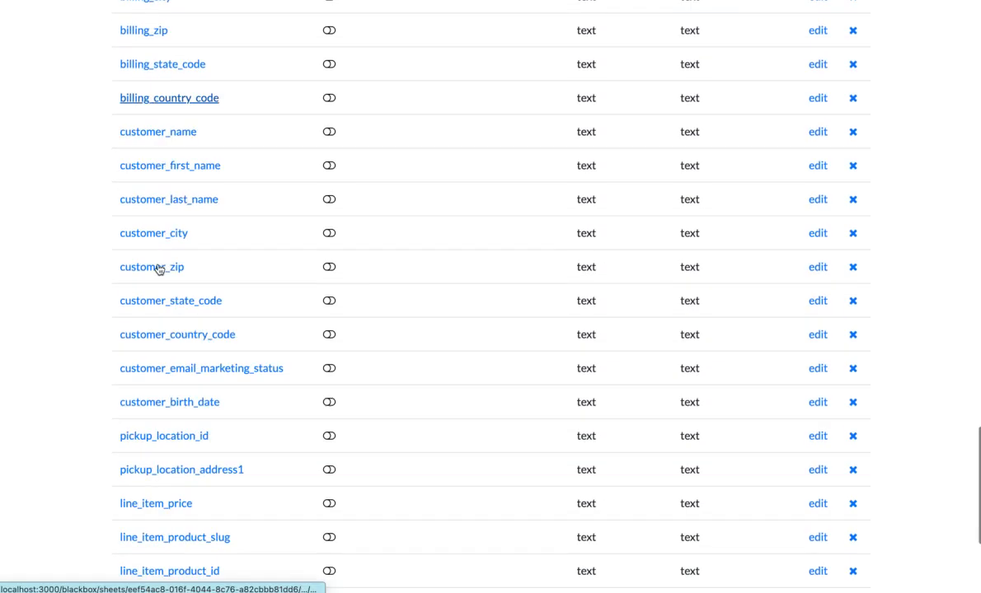
{"action": "scroll", "coordinate": [159, 268], "scroll_direction": "up", "scroll_amount": 20}
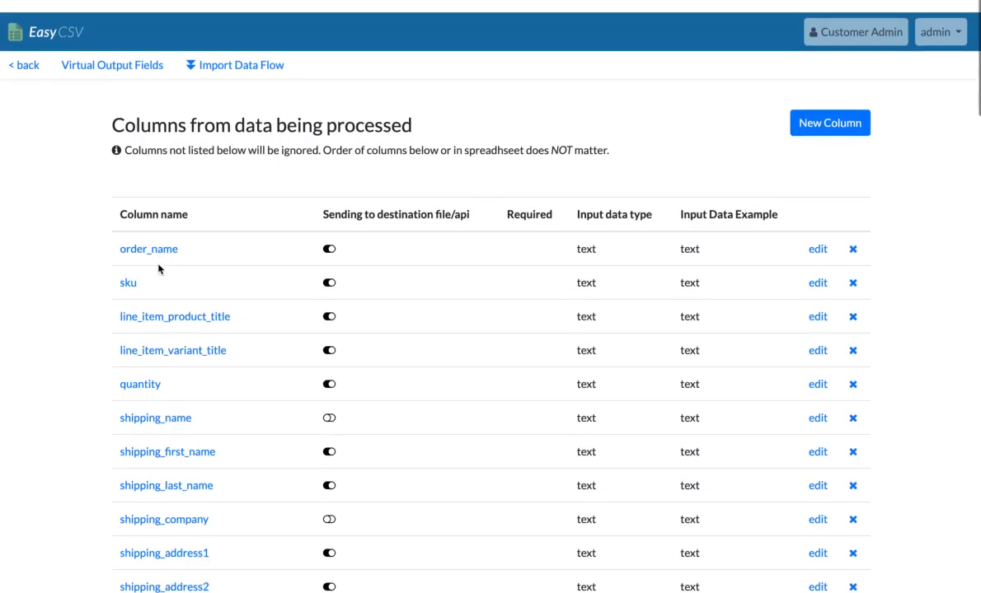
{"action": "left_click", "coordinate": [191, 55]}
Add and save a filter rule that only imports rows where the club column exists
{"action": "scroll", "coordinate": [66, 252], "scroll_direction": "down", "scroll_amount": 3}
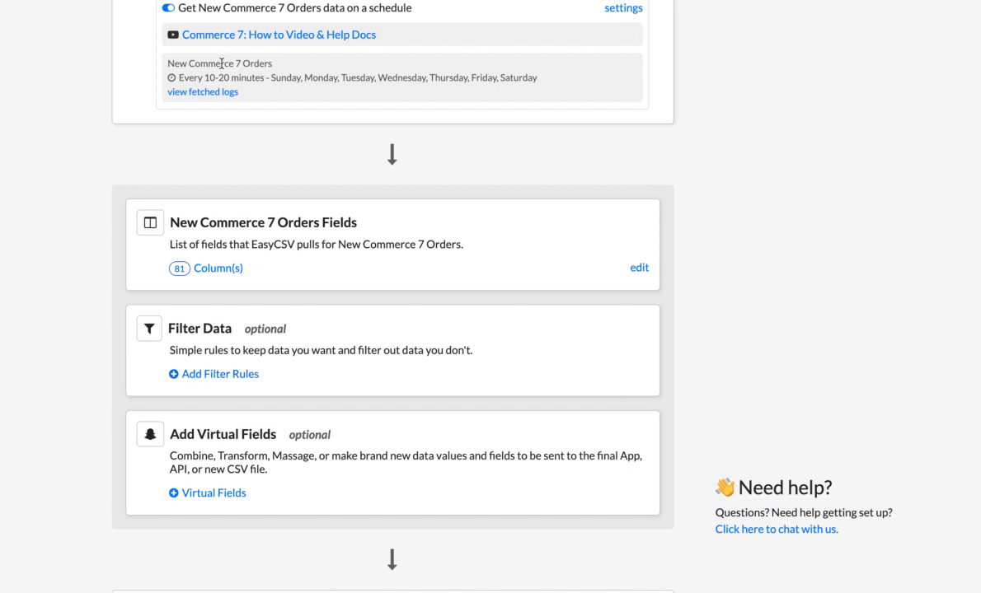
{"action": "left_click", "coordinate": [214, 376]}
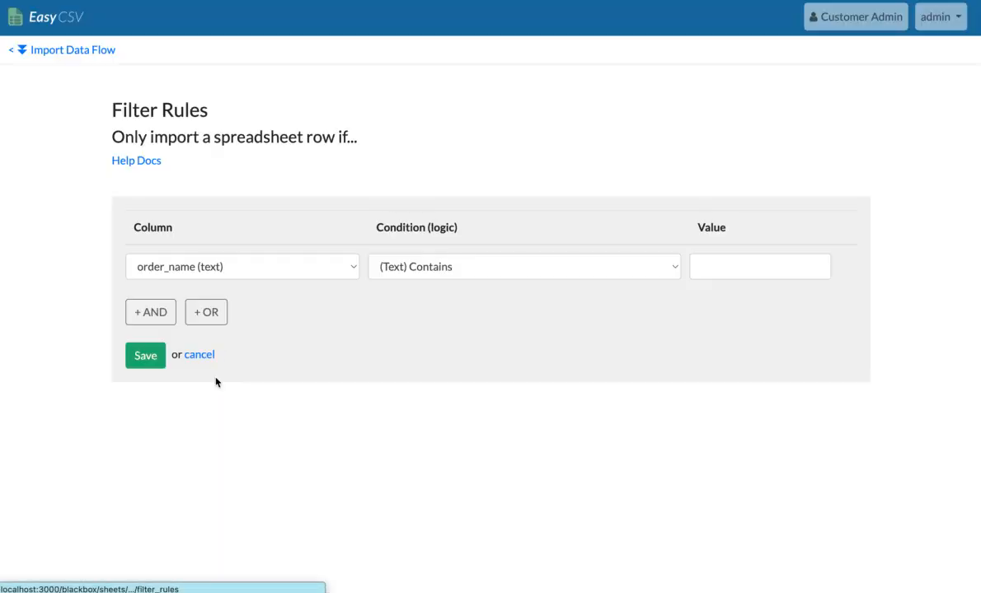
{"action": "left_click", "coordinate": [199, 270]}
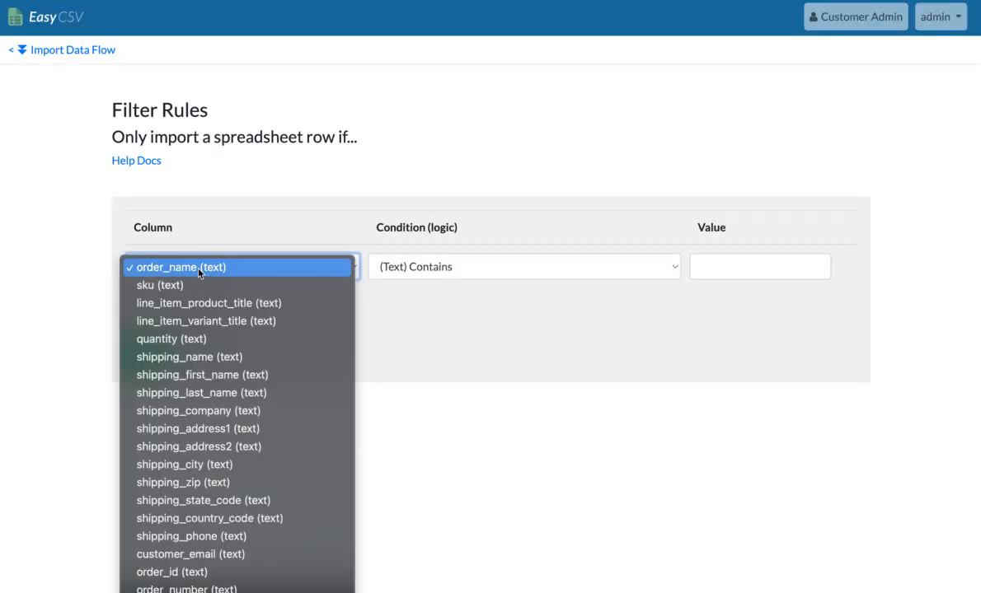
{"action": "scroll", "coordinate": [278, 360], "scroll_direction": "down", "scroll_amount": 4}
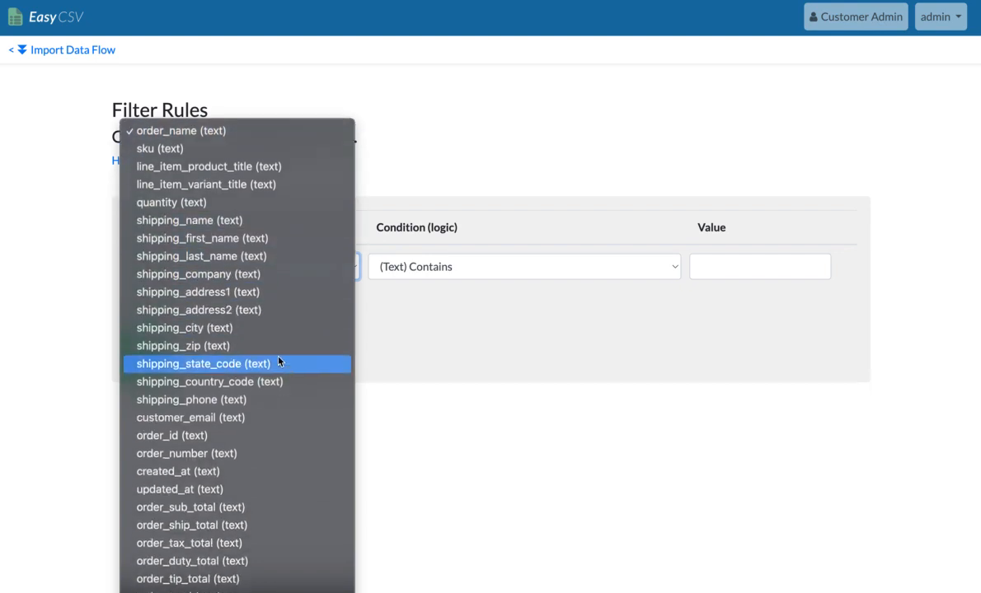
{"action": "scroll", "coordinate": [278, 361], "scroll_direction": "down", "scroll_amount": 10}
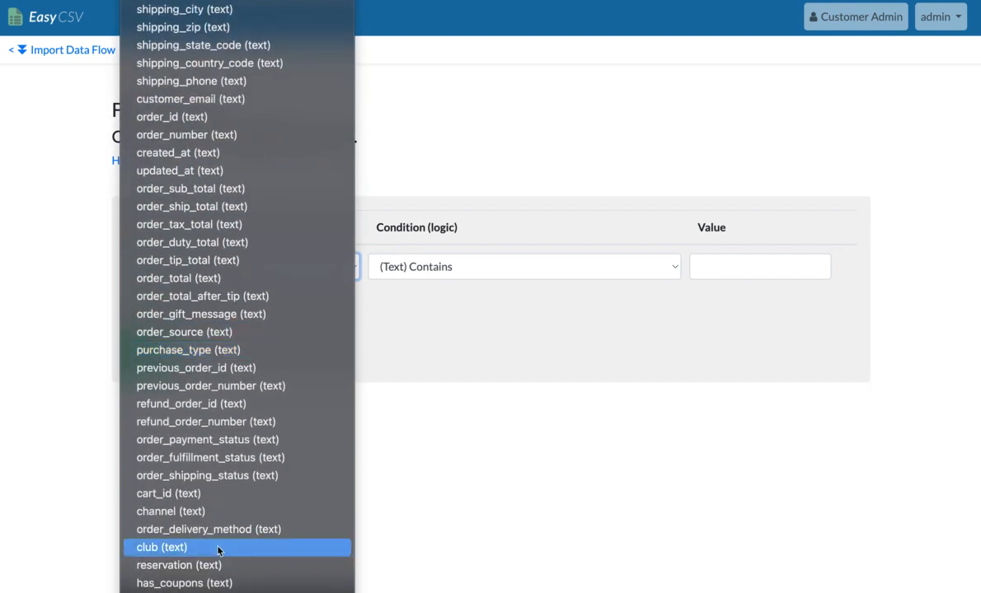
{"action": "left_click", "coordinate": [218, 547]}
{"action": "left_click", "coordinate": [466, 269]}
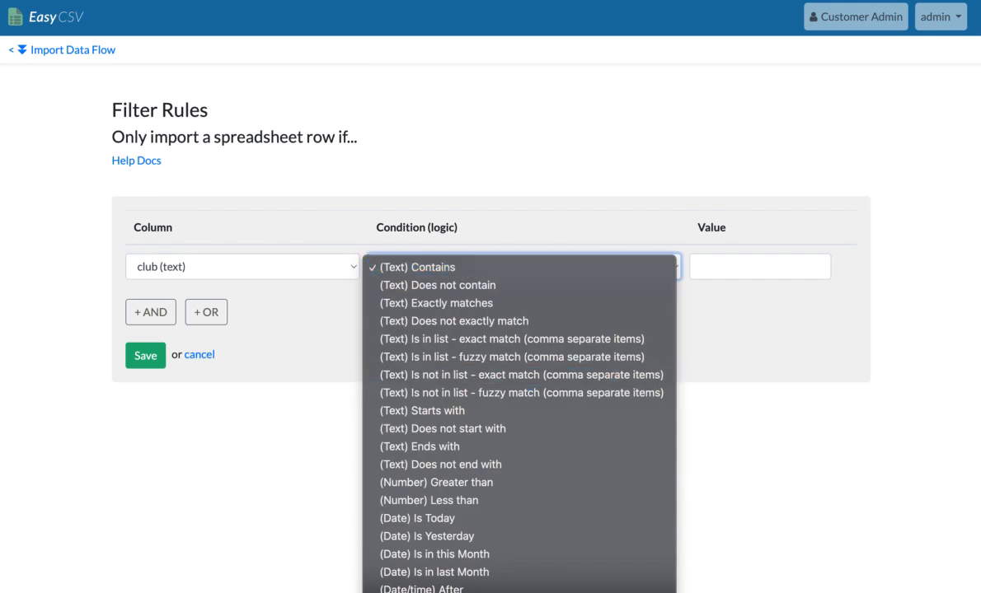
{"action": "left_click", "coordinate": [403, 592]}
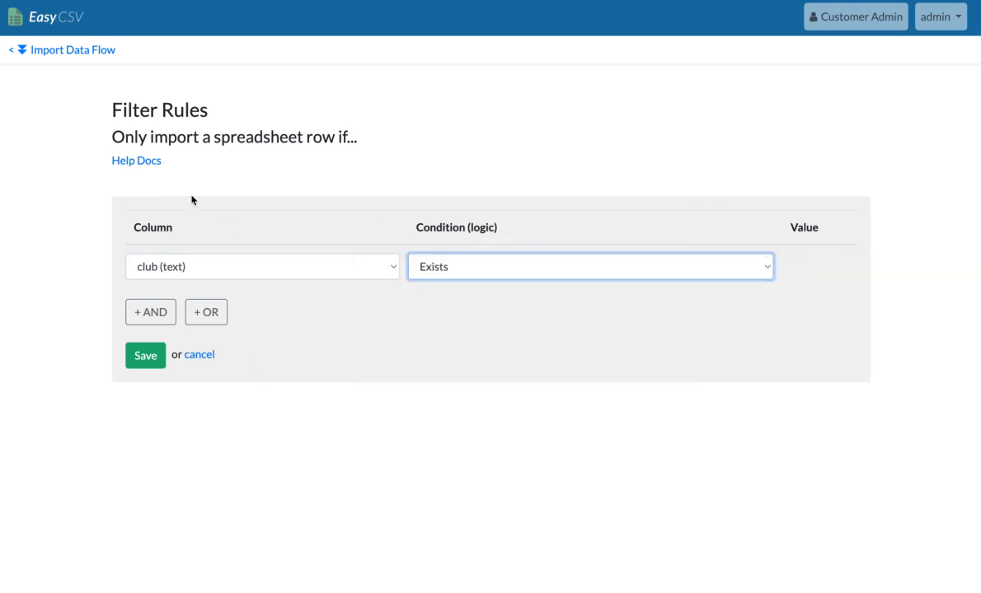
{"action": "left_click_drag", "start_coordinate": [165, 145], "coordinate": [333, 142]}
{"action": "left_click", "coordinate": [132, 350]}
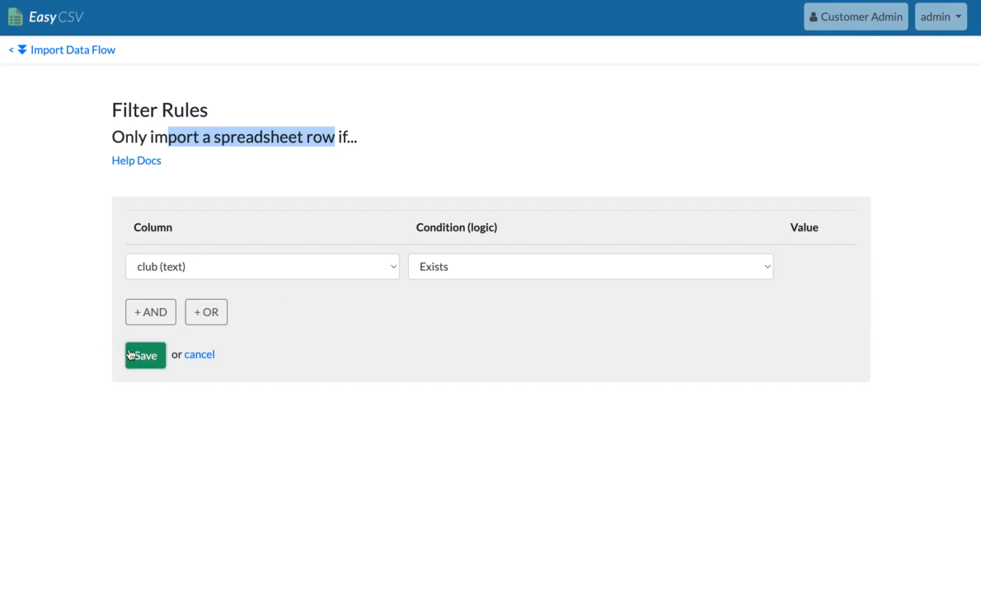
Reopen the data flow's saved filter rule and change its column to vendor
{"action": "scroll", "coordinate": [103, 385], "scroll_direction": "down", "scroll_amount": 5}
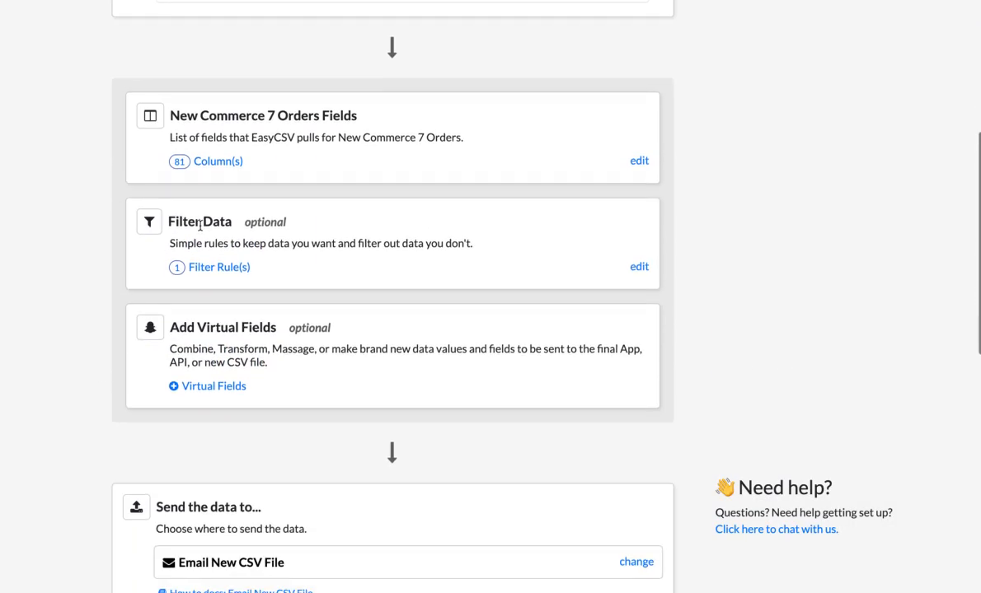
{"action": "scroll", "coordinate": [142, 333], "scroll_direction": "down", "scroll_amount": 3}
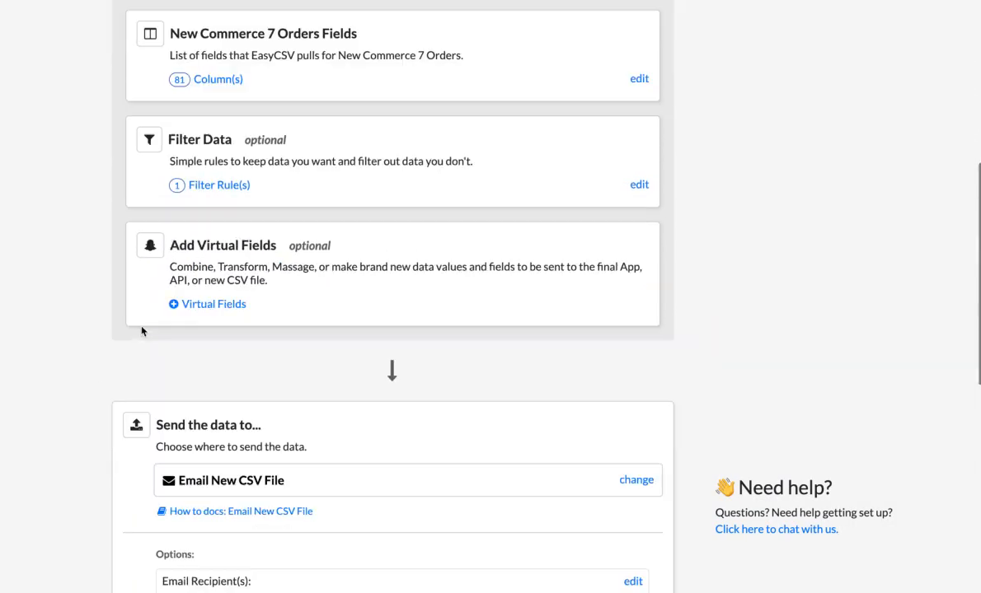
{"action": "scroll", "coordinate": [247, 206], "scroll_direction": "up", "scroll_amount": 2}
{"action": "left_click", "coordinate": [236, 161]}
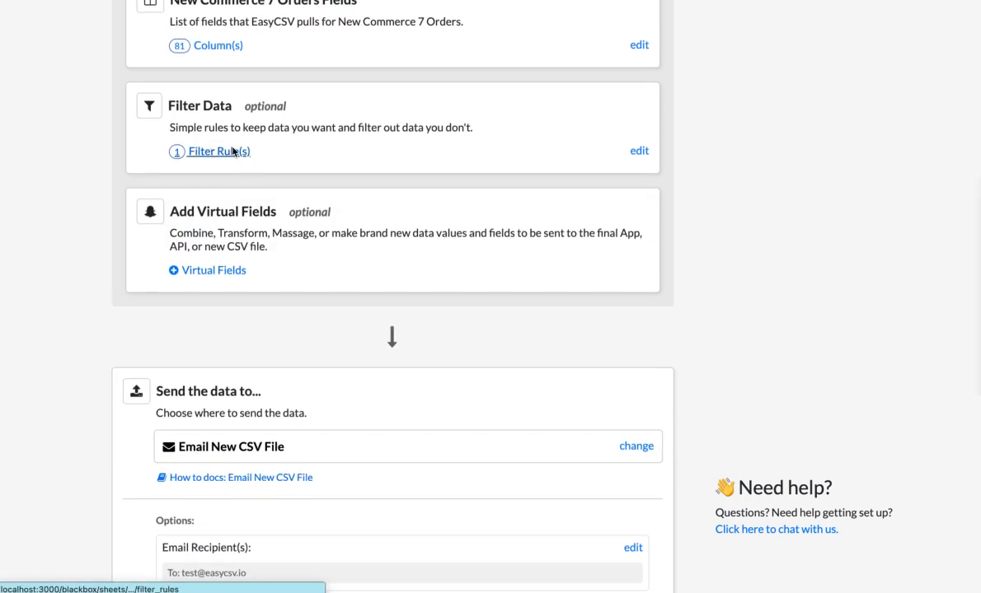
{"action": "left_click", "coordinate": [238, 278]}
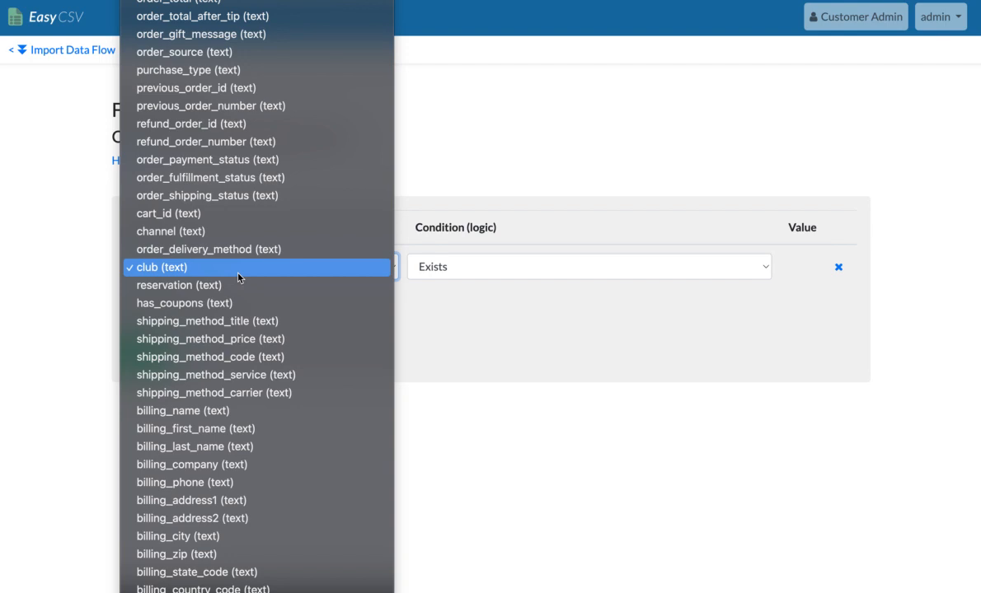
{"action": "scroll", "coordinate": [238, 278], "scroll_direction": "down", "scroll_amount": 3}
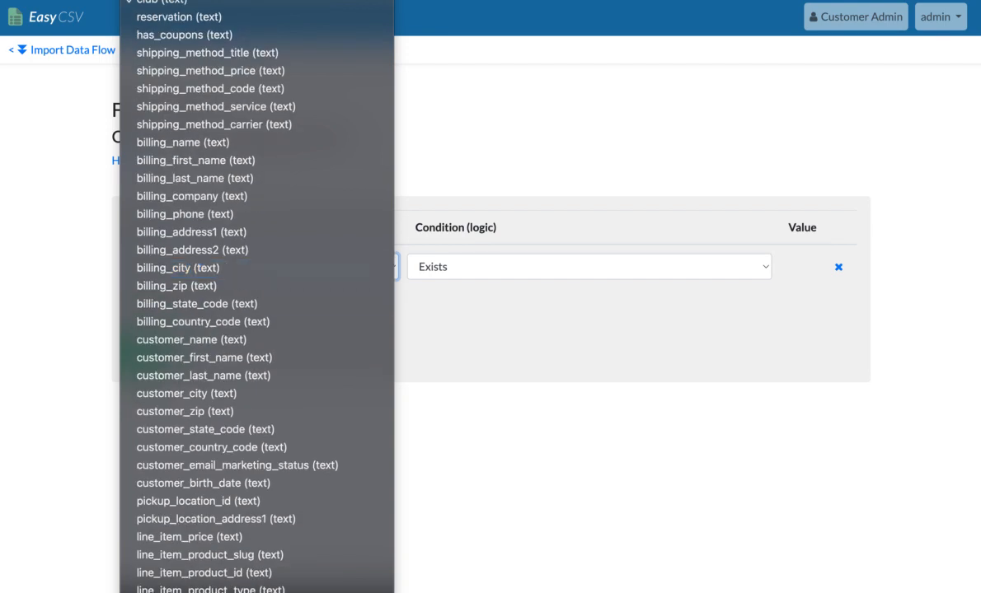
{"action": "left_click", "coordinate": [255, 592]}
Set the vendor rule's condition to (Text) Contains with the value Boo Winery, and save the filter
{"action": "left_click", "coordinate": [469, 270]}
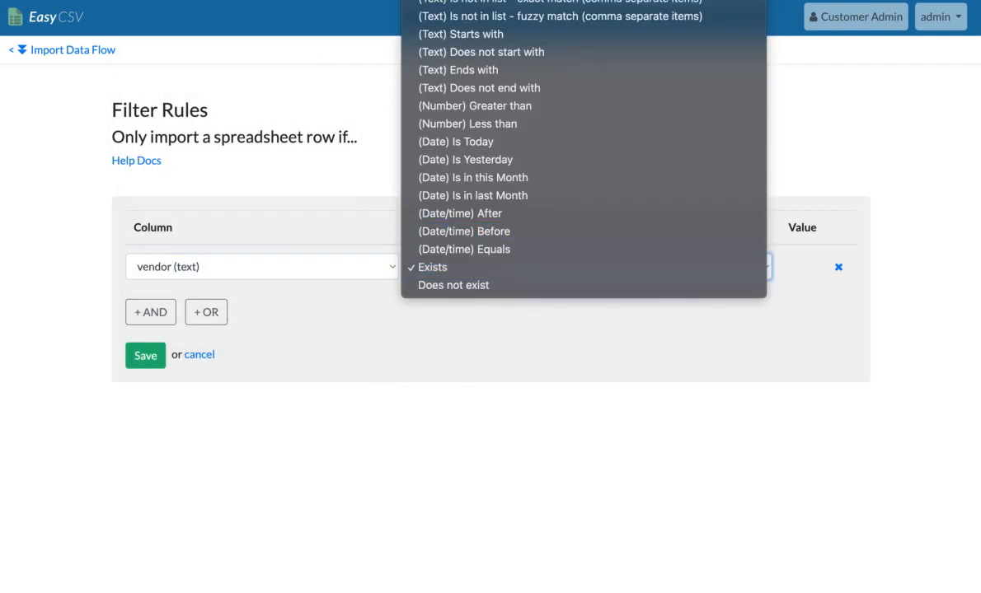
{"action": "left_click", "coordinate": [729, 264]}
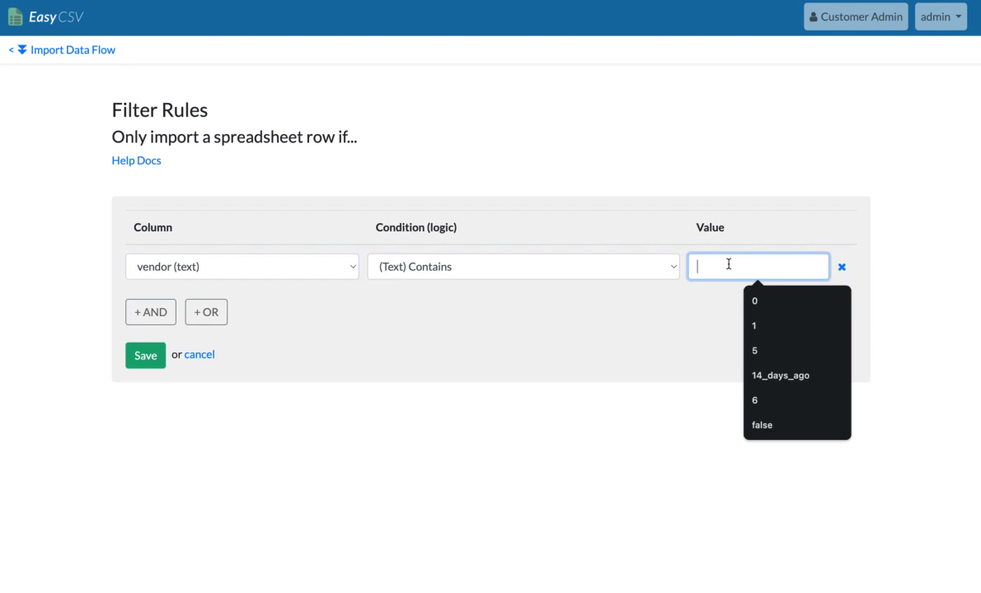
{"action": "type", "text": "Boo Wine"}
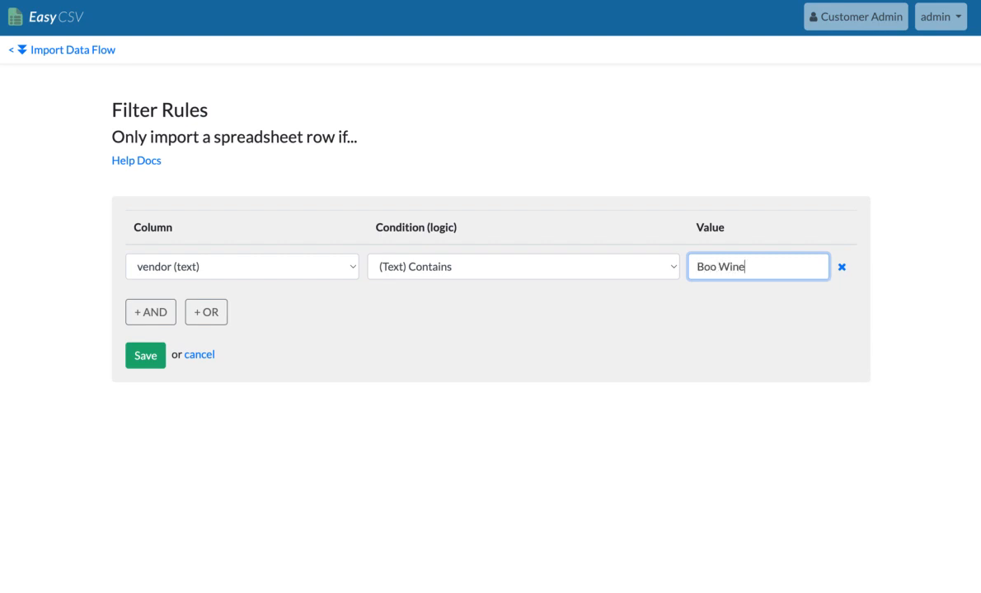
{"action": "type", "text": "ry"}
{"action": "left_click", "coordinate": [146, 363]}
Examine the description of the optional Add Virtual Fields section in the data flow
{"action": "scroll", "coordinate": [84, 369], "scroll_direction": "down", "scroll_amount": 3}
{"action": "scroll", "coordinate": [84, 370], "scroll_direction": "down", "scroll_amount": 5}
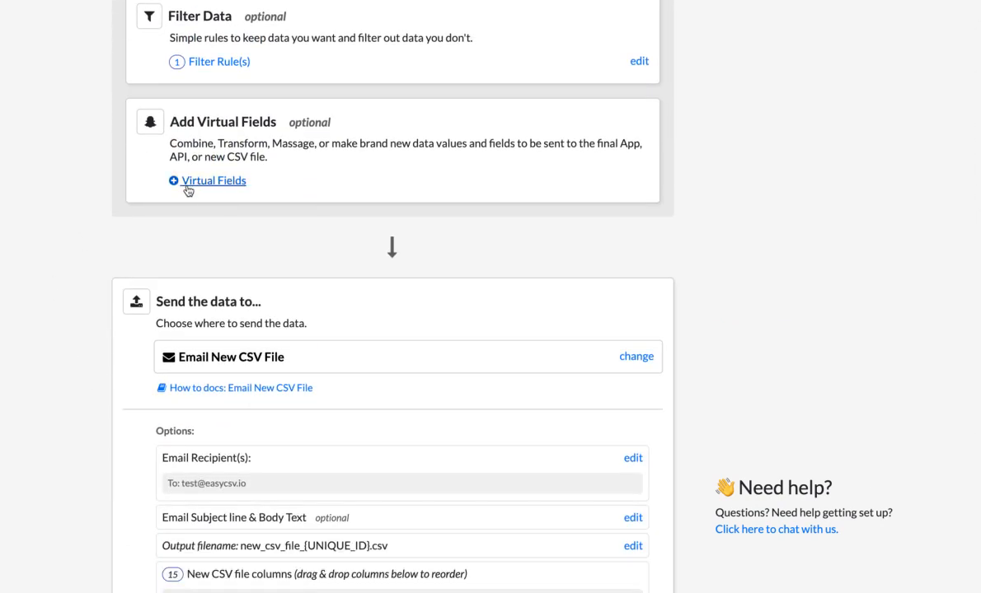
{"action": "left_click_drag", "start_coordinate": [210, 138], "coordinate": [258, 144]}
{"action": "left_click", "coordinate": [70, 234]}
{"action": "scroll", "coordinate": [67, 239], "scroll_direction": "up", "scroll_amount": 1}
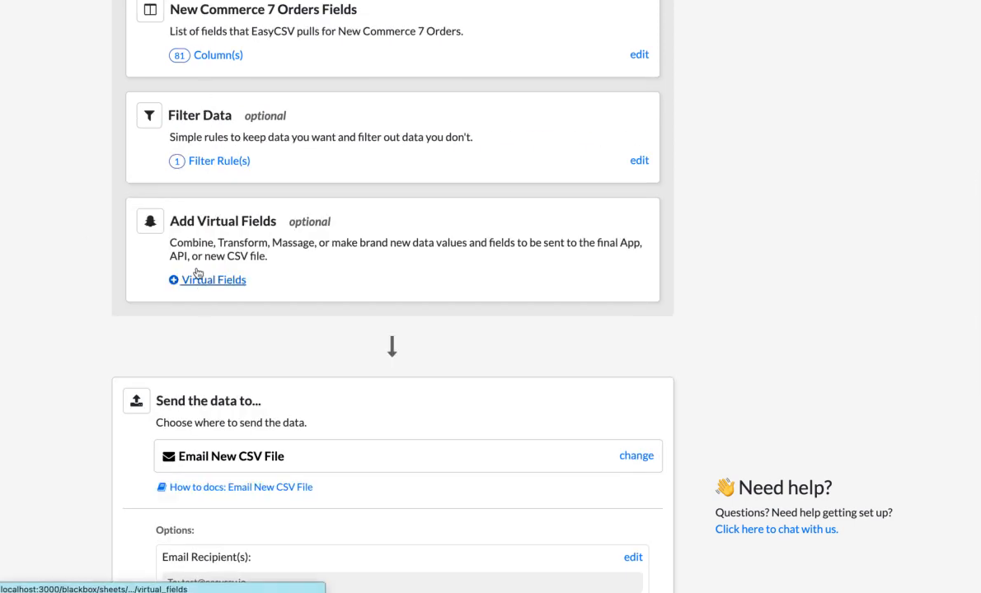
{"action": "left_click_drag", "start_coordinate": [192, 243], "coordinate": [226, 257]}
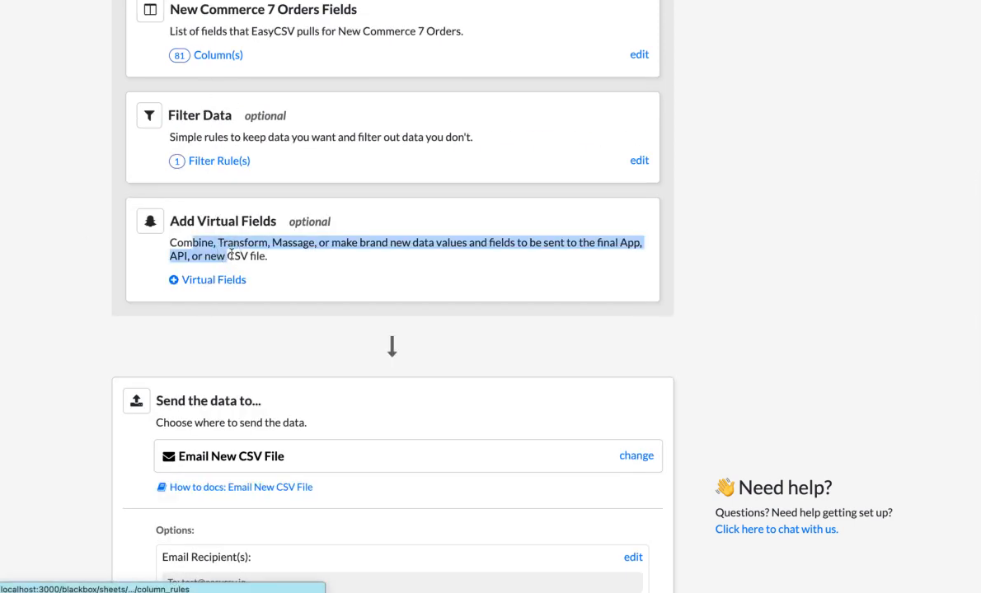
Review the integrations available as data destination, keep Email New CSV File, and return to the flow's email delivery options
{"action": "scroll", "coordinate": [81, 352], "scroll_direction": "down", "scroll_amount": 1}
{"action": "scroll", "coordinate": [81, 353], "scroll_direction": "down", "scroll_amount": 2}
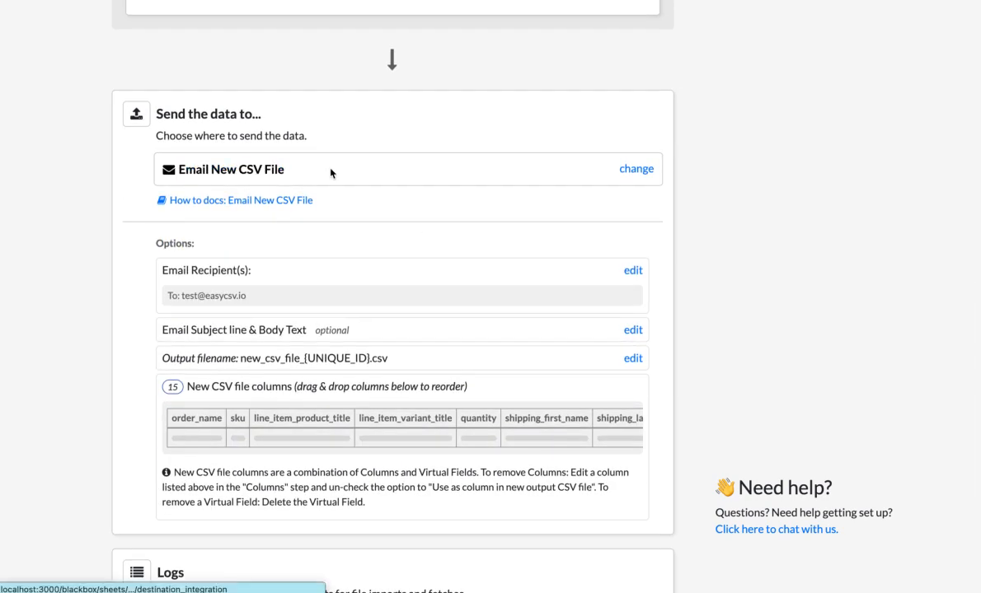
{"action": "left_click", "coordinate": [631, 169]}
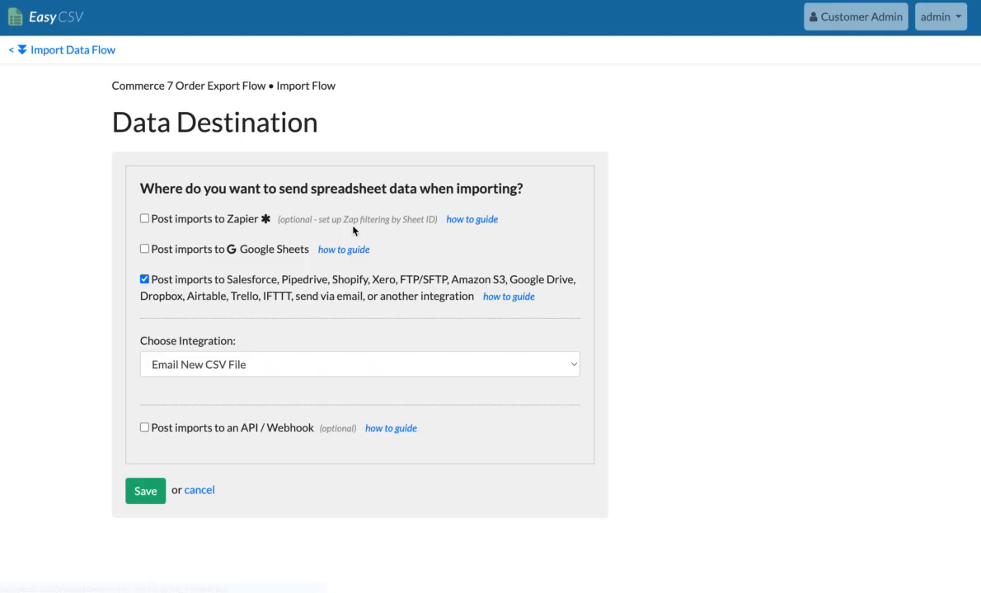
{"action": "left_click", "coordinate": [220, 365]}
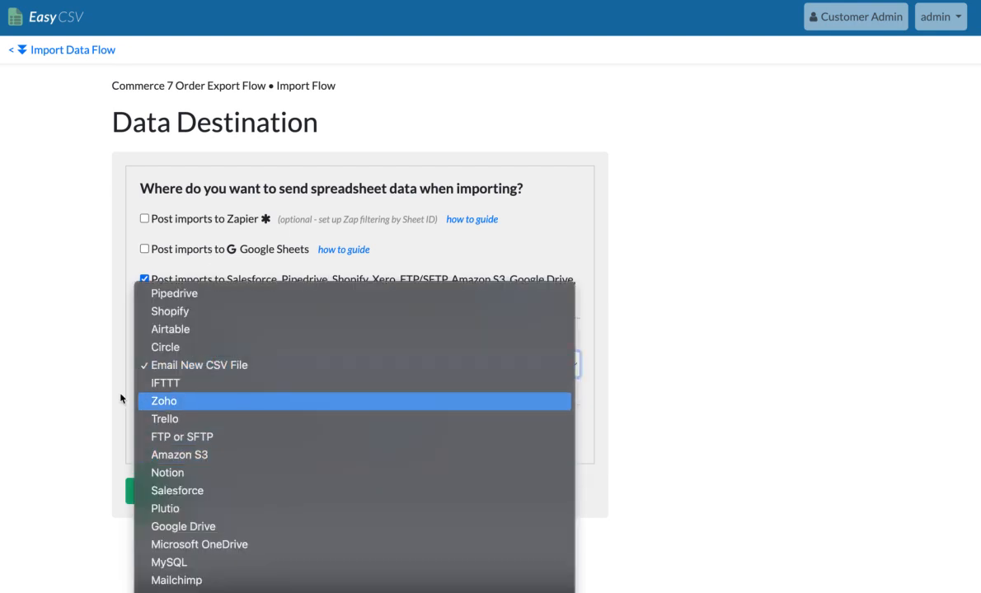
{"action": "left_click", "coordinate": [73, 384]}
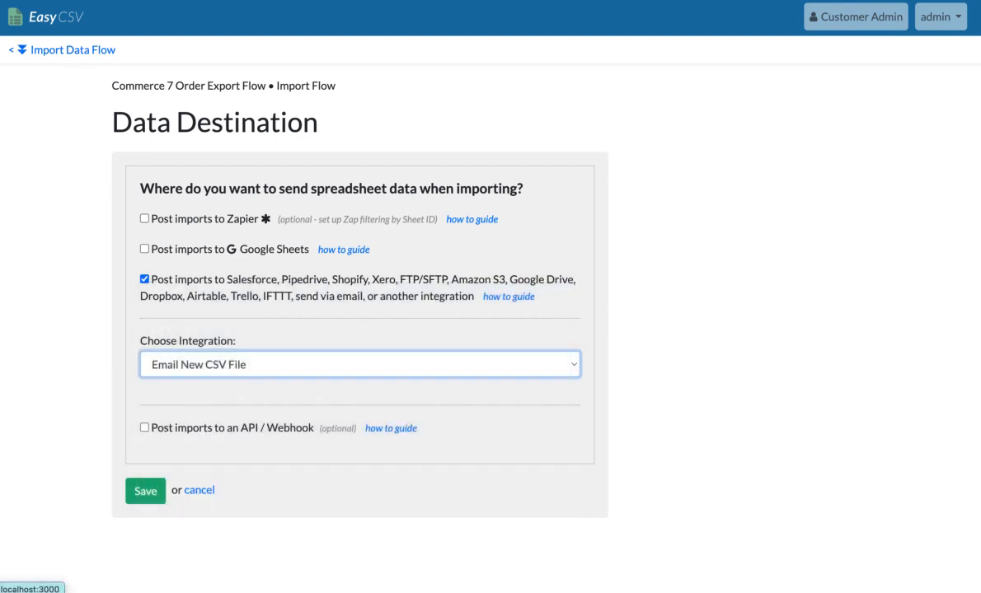
{"action": "key", "text": "super+Left"}
{"action": "scroll", "coordinate": [101, 304], "scroll_direction": "down", "scroll_amount": 1}
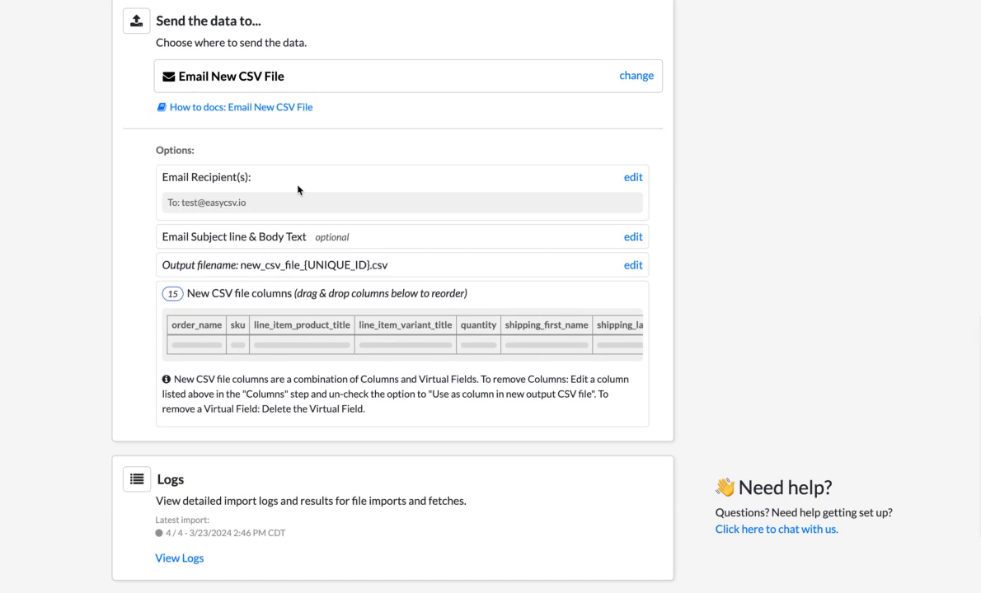
Review the email delivery options: recipient, subject line and body text, and the full row of new CSV file columns
{"action": "left_click_drag", "start_coordinate": [247, 203], "coordinate": [169, 202]}
{"action": "left_click_drag", "start_coordinate": [307, 237], "coordinate": [236, 239]}
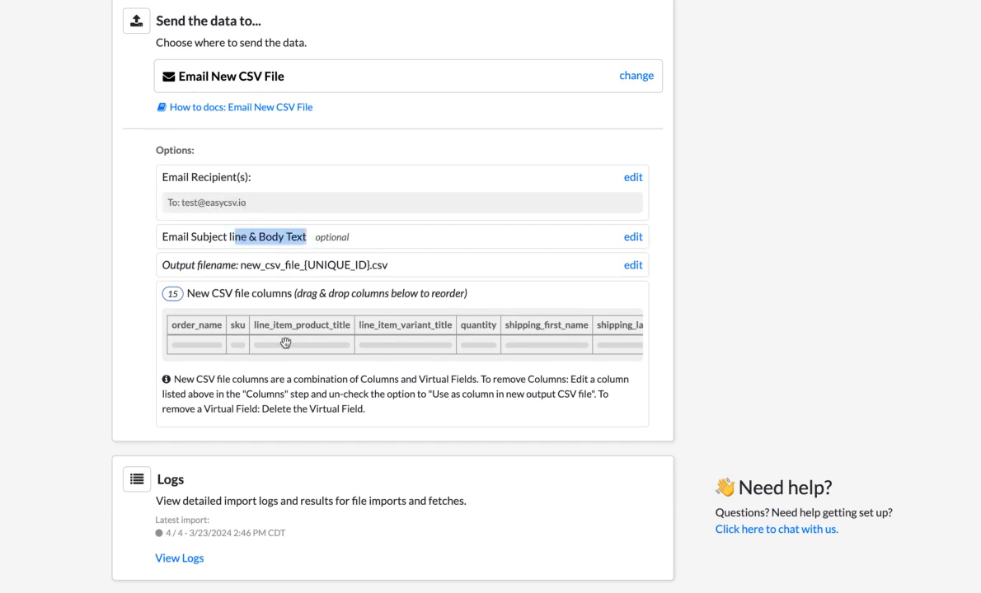
{"action": "scroll", "coordinate": [257, 339], "scroll_direction": "right", "scroll_amount": 10}
{"action": "scroll", "coordinate": [256, 340], "scroll_direction": "left", "scroll_amount": 10}
Exclude the line_item_product_title column from the data sent to the destination file, and return to the flow's new CSV file columns
{"action": "scroll", "coordinate": [104, 345], "scroll_direction": "up", "scroll_amount": 7}
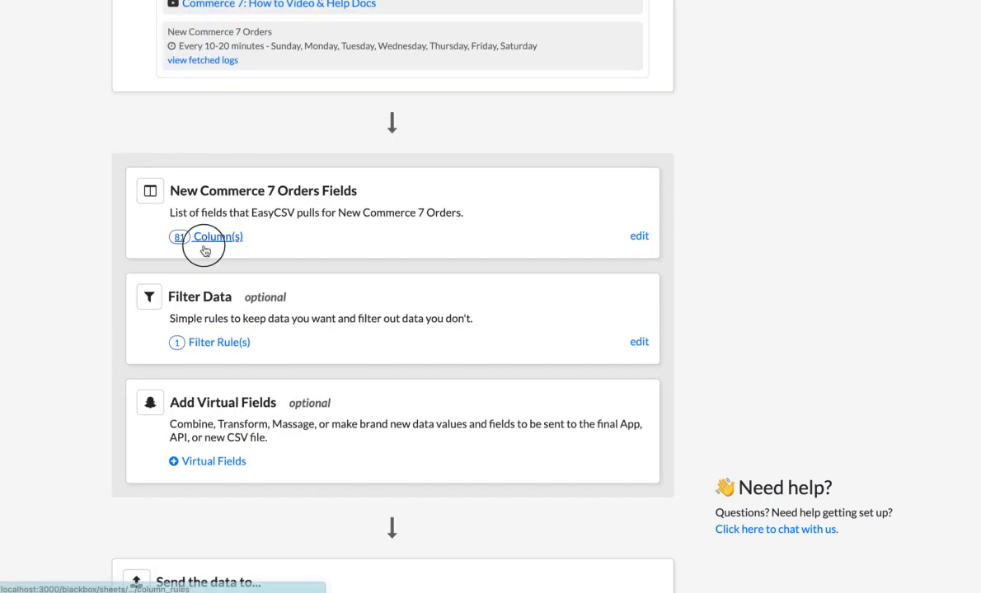
{"action": "left_click", "coordinate": [205, 245]}
{"action": "scroll", "coordinate": [296, 333], "scroll_direction": "down", "scroll_amount": 3}
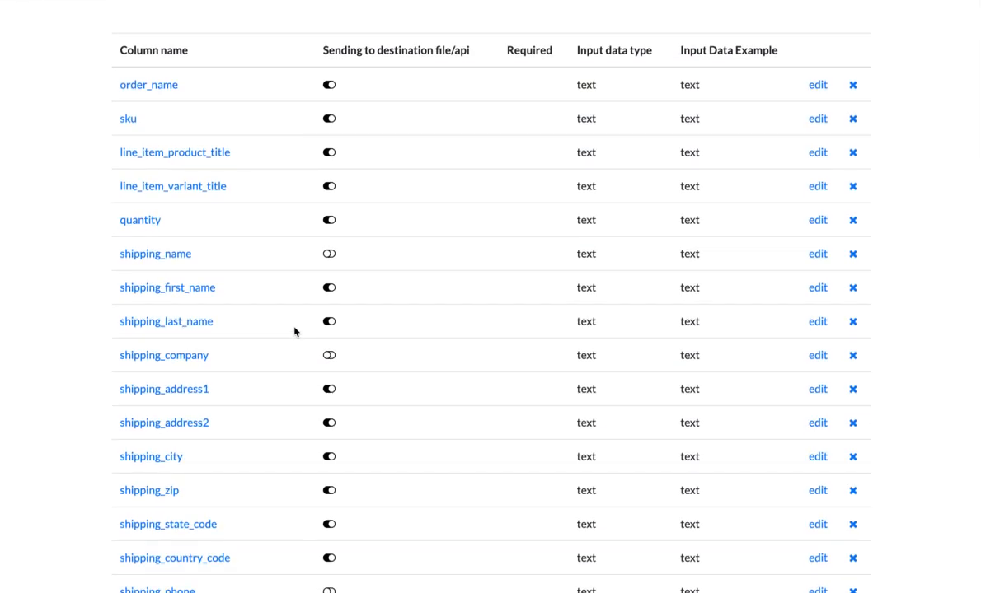
{"action": "left_click", "coordinate": [333, 153]}
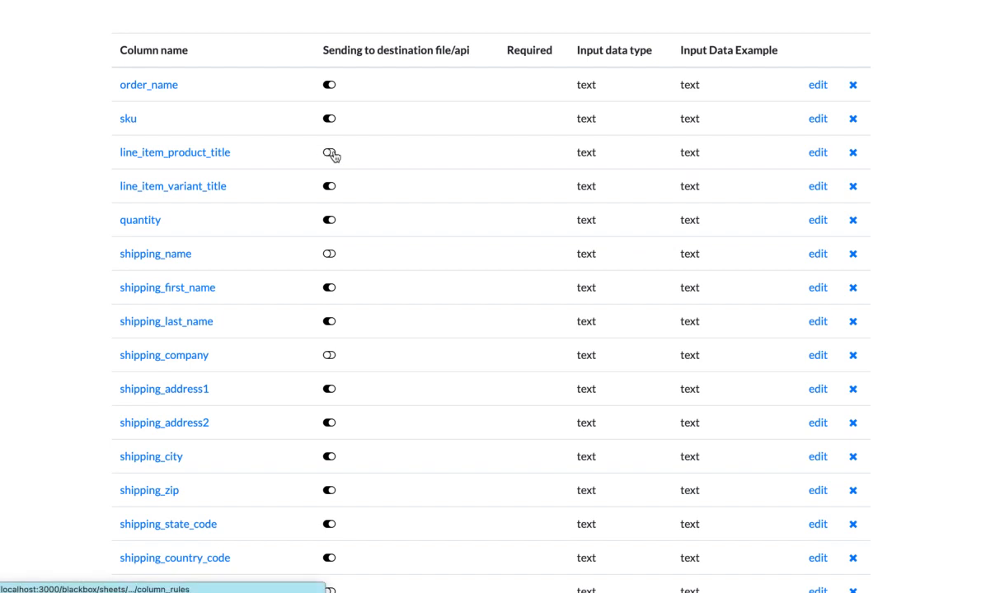
{"action": "scroll", "coordinate": [166, 131], "scroll_direction": "up", "scroll_amount": 2}
{"action": "left_click", "coordinate": [212, 54]}
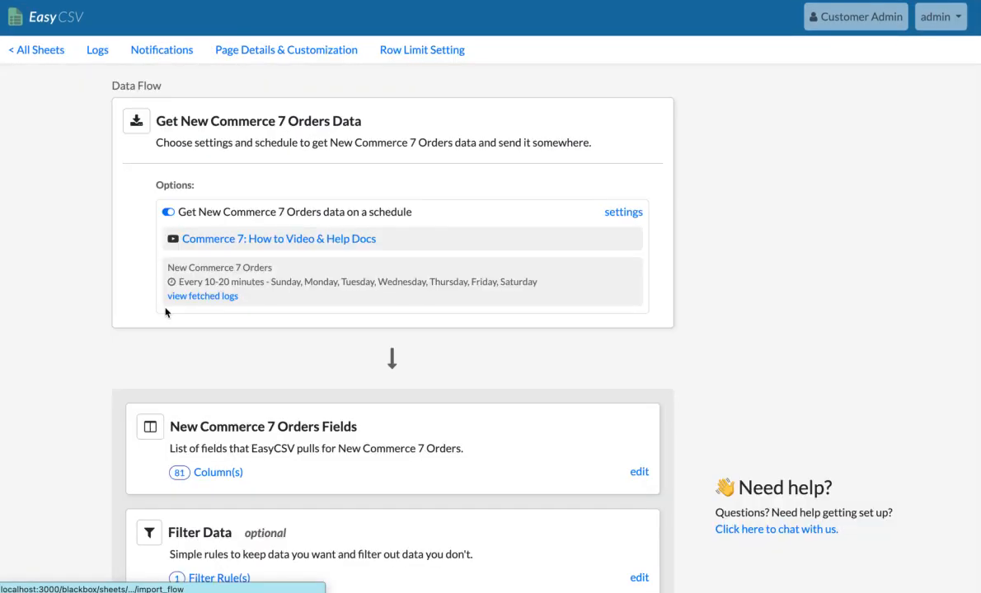
{"action": "scroll", "coordinate": [136, 284], "scroll_direction": "down", "scroll_amount": 15}
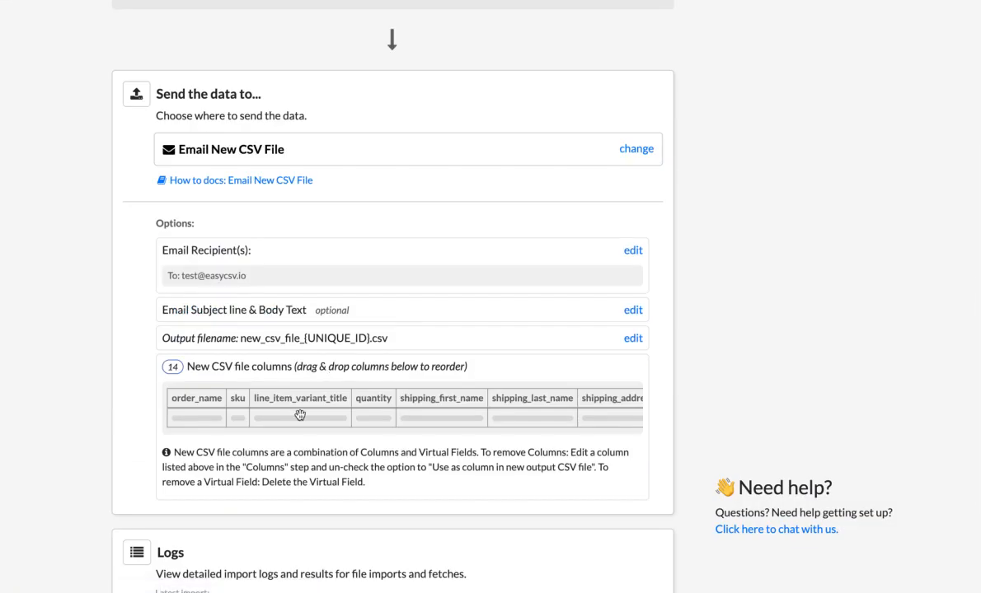
Create a virtual field with output key name_of_order that takes the value of the order_name column, and save it
{"action": "scroll", "coordinate": [300, 415], "scroll_direction": "up", "scroll_amount": 4}
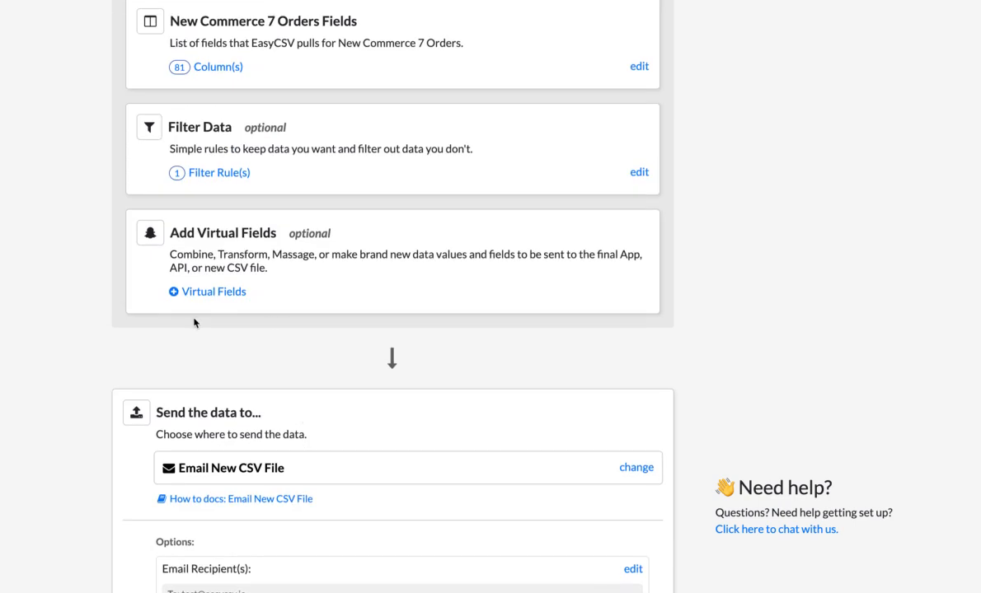
{"action": "scroll", "coordinate": [110, 301], "scroll_direction": "down", "scroll_amount": 3}
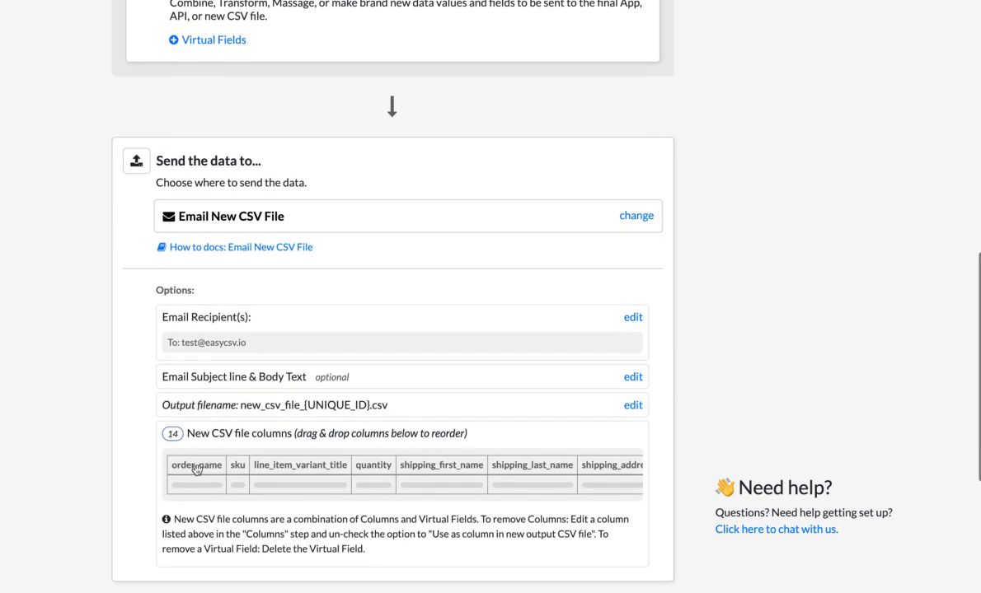
{"action": "scroll", "coordinate": [195, 470], "scroll_direction": "up", "scroll_amount": 3}
{"action": "left_click", "coordinate": [214, 273]}
{"action": "left_click", "coordinate": [189, 236]}
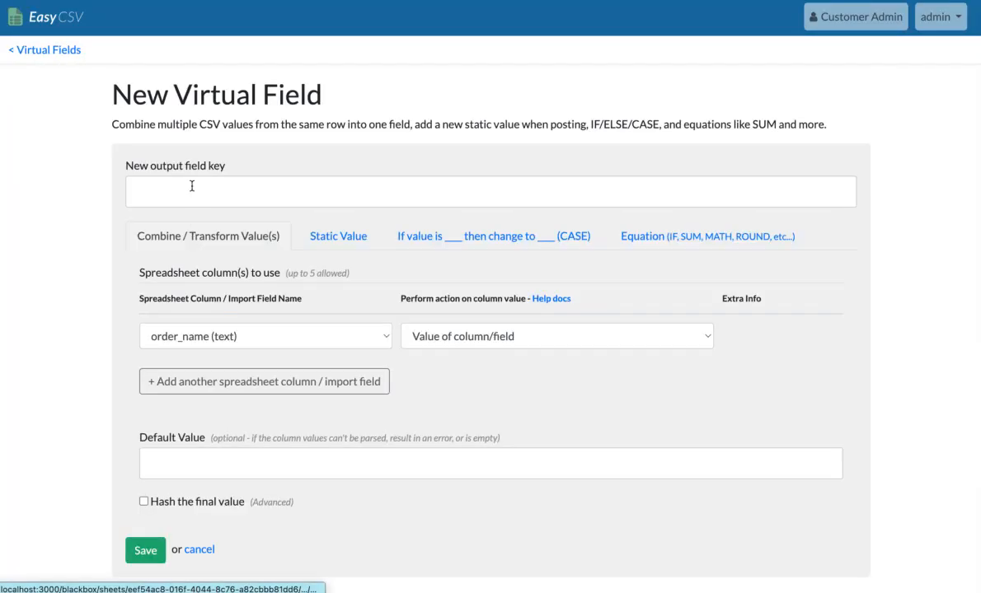
{"action": "left_click", "coordinate": [193, 183]}
{"action": "type", "text": "name_of_order"}
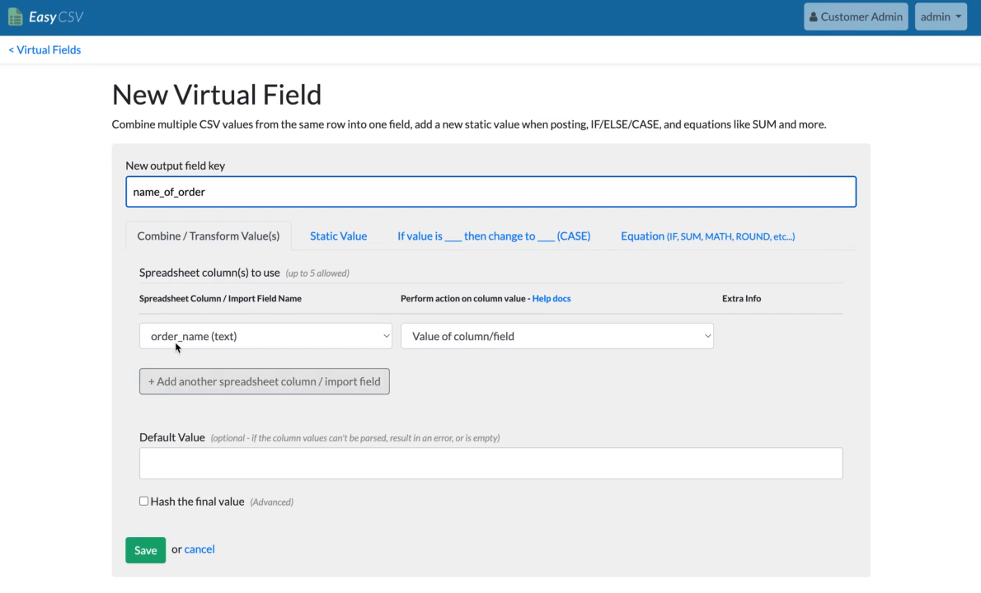
{"action": "left_click", "coordinate": [145, 549]}
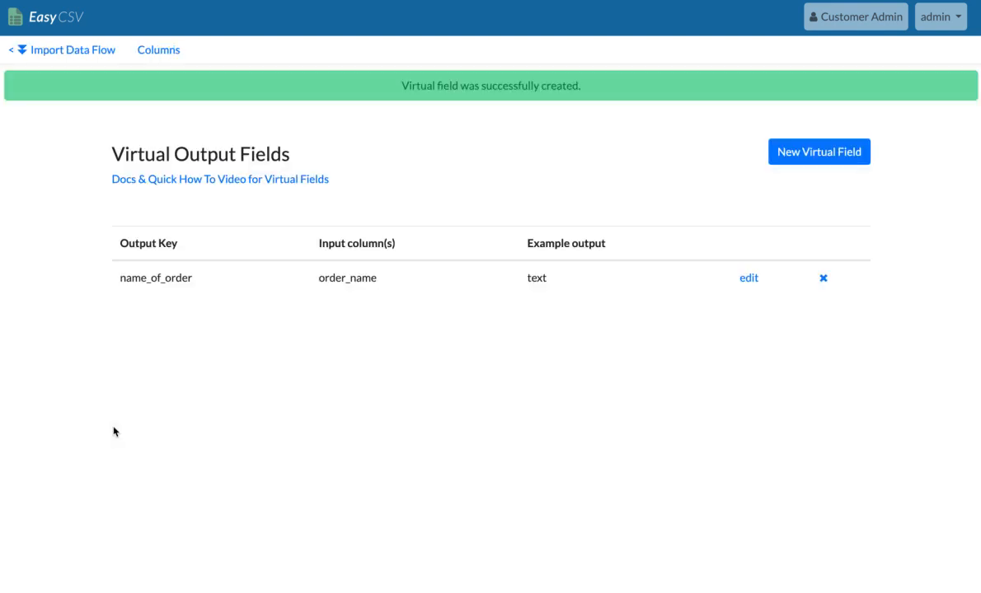
Return to the data flow and move the name_of_order column to the first position of the new CSV file
{"action": "left_click", "coordinate": [91, 53]}
{"action": "scroll", "coordinate": [132, 264], "scroll_direction": "down", "scroll_amount": 5}
{"action": "scroll", "coordinate": [270, 405], "scroll_direction": "down", "scroll_amount": 4}
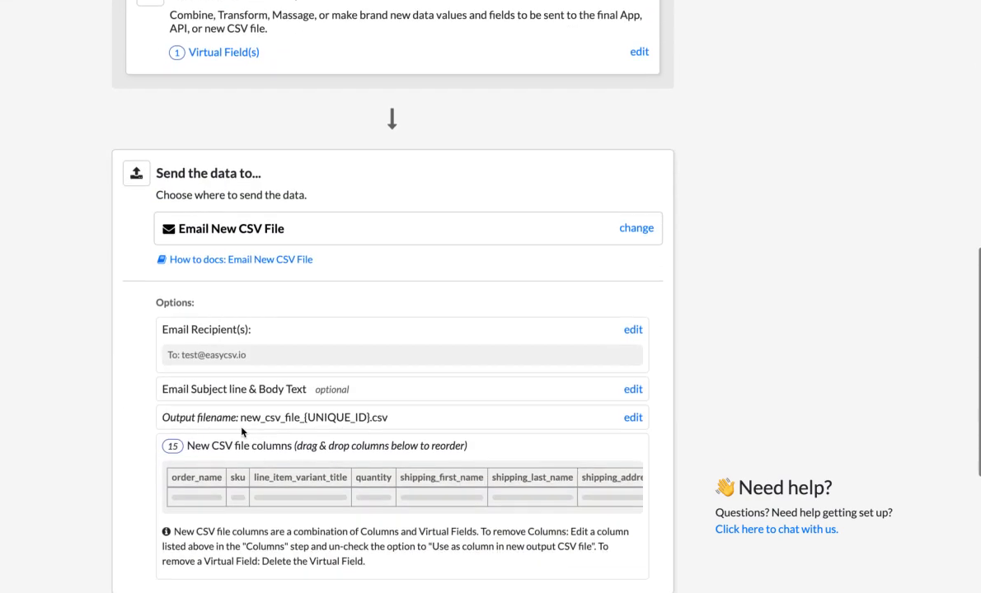
{"action": "scroll", "coordinate": [296, 457], "scroll_direction": "right", "scroll_amount": 10}
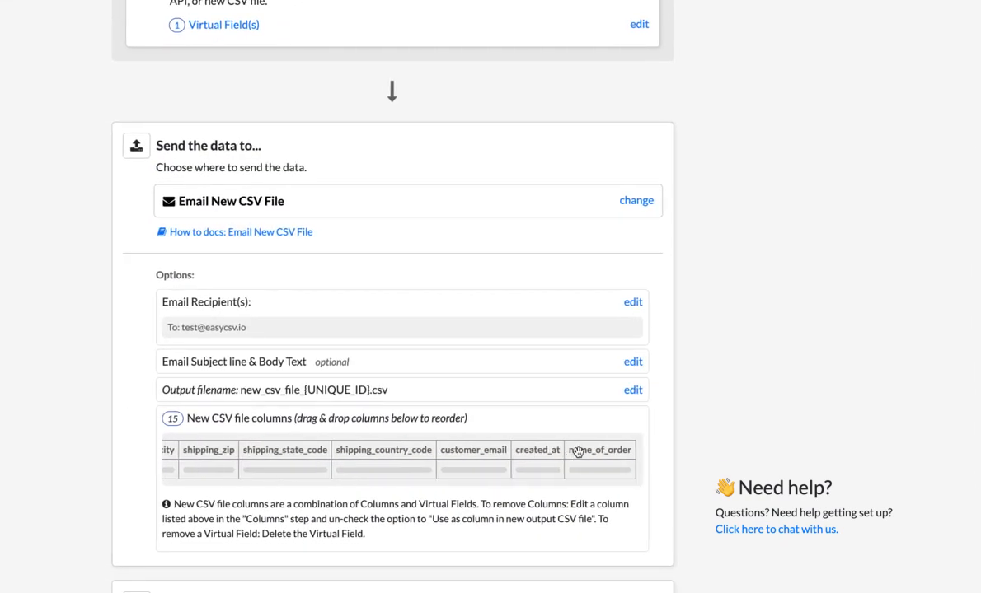
{"action": "left_click_drag", "start_coordinate": [584, 454], "coordinate": [266, 470]}
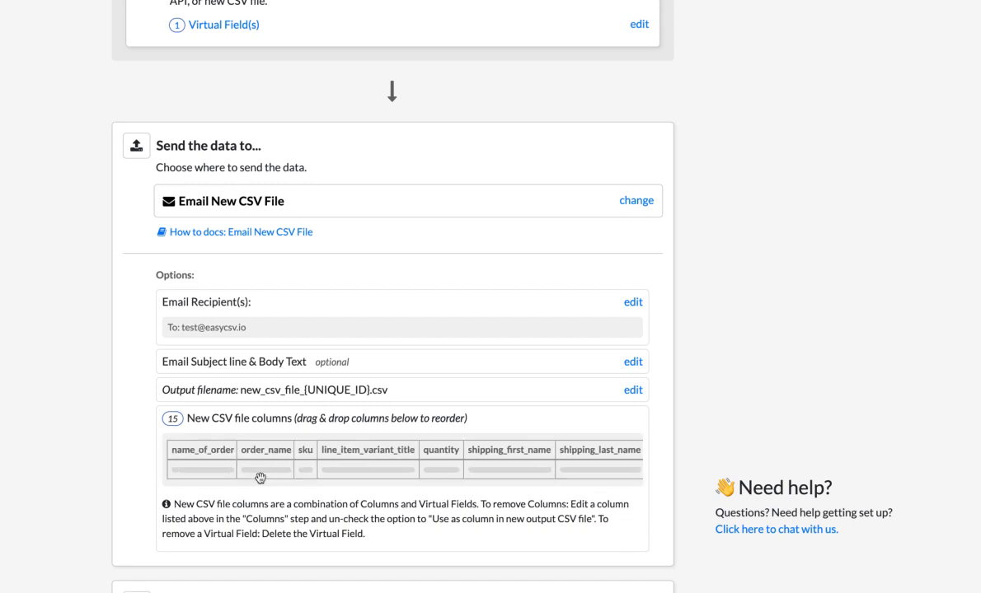
Exclude the original order_name column from the output file and return to the flow's new CSV file columns
{"action": "scroll", "coordinate": [241, 460], "scroll_direction": "up", "scroll_amount": 5}
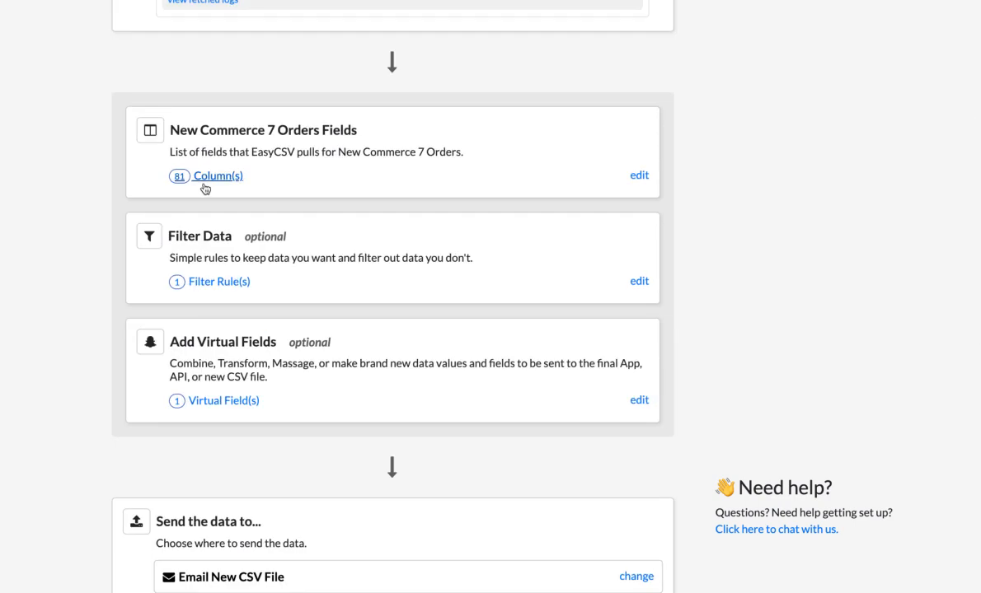
{"action": "left_click", "coordinate": [234, 204]}
{"action": "left_click", "coordinate": [327, 235]}
{"action": "left_click", "coordinate": [202, 53]}
{"action": "scroll", "coordinate": [90, 297], "scroll_direction": "down", "scroll_amount": 9}
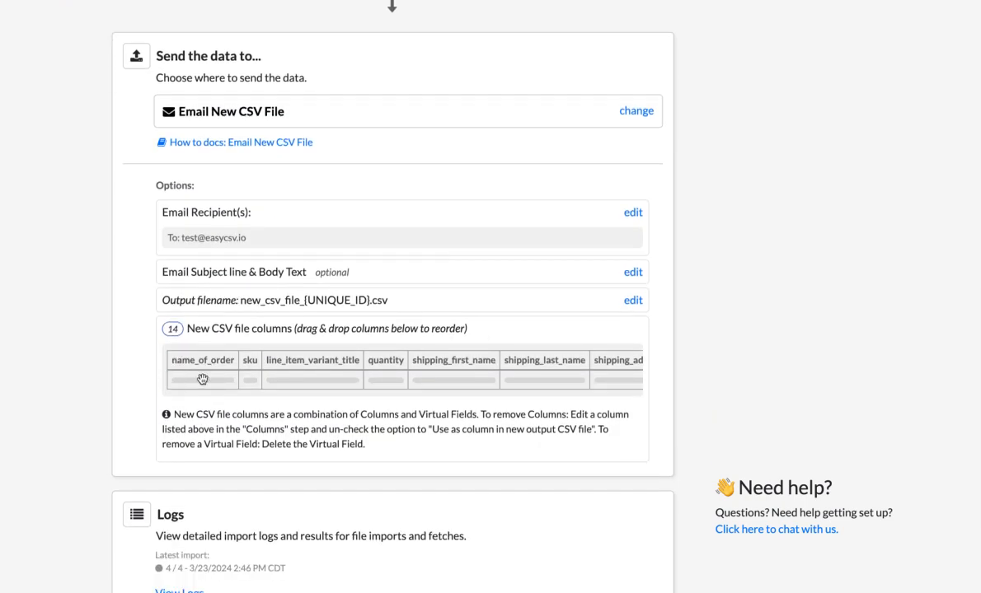
{"action": "scroll", "coordinate": [58, 355], "scroll_direction": "down", "scroll_amount": 1}
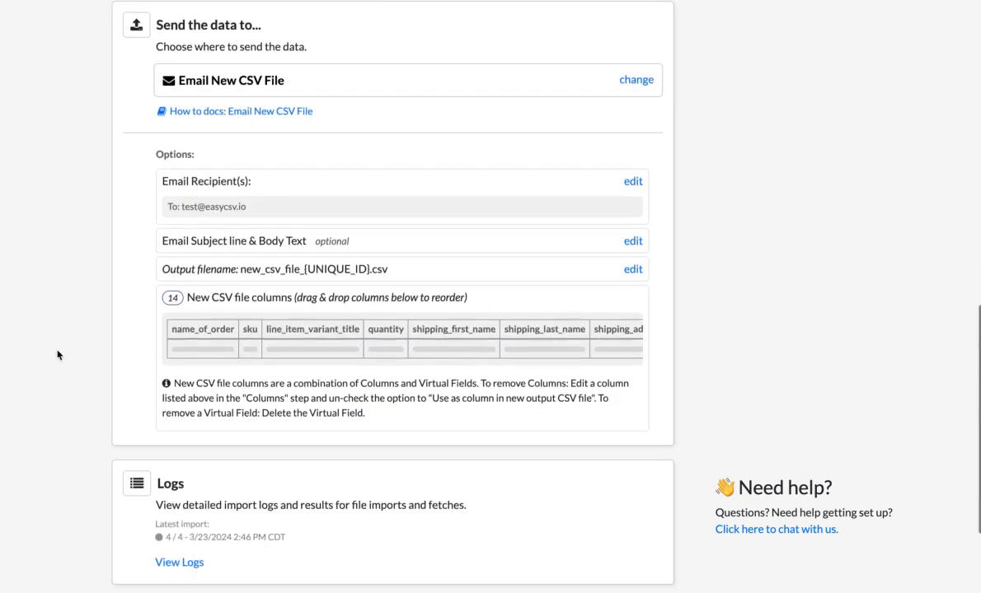
Open the schedule settings for New Commerce 7 Orders and examine the fetch log entries
{"action": "scroll", "coordinate": [58, 355], "scroll_direction": "up", "scroll_amount": 5}
{"action": "scroll", "coordinate": [57, 355], "scroll_direction": "up", "scroll_amount": 5}
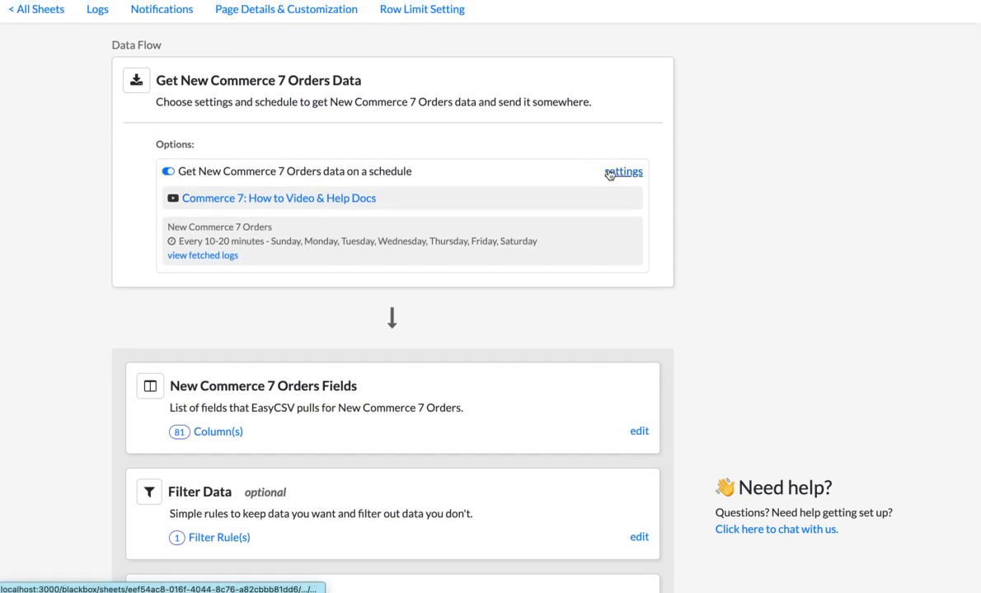
{"action": "left_click", "coordinate": [610, 170]}
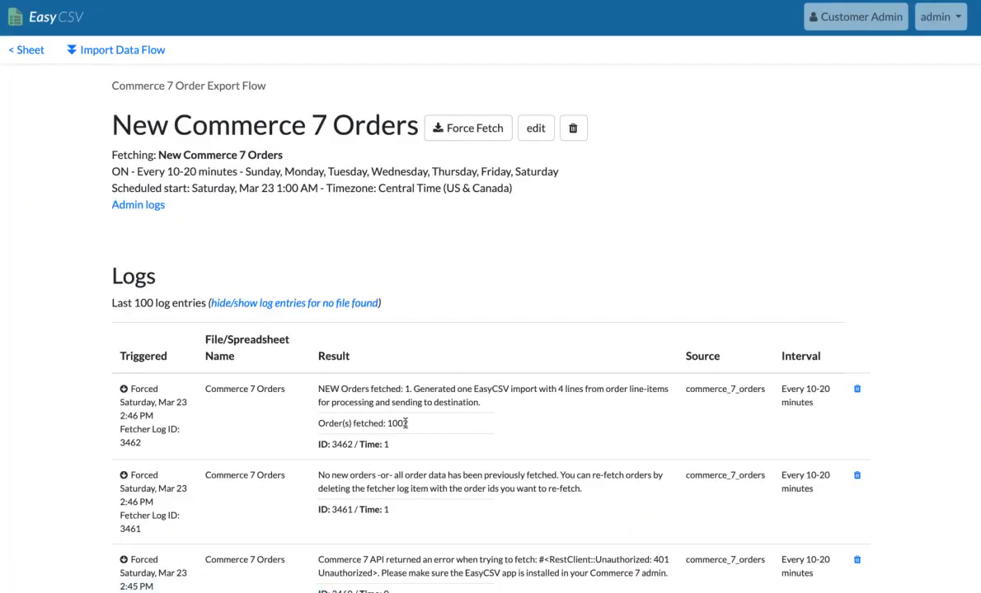
{"action": "scroll", "coordinate": [400, 458], "scroll_direction": "down", "scroll_amount": 3}
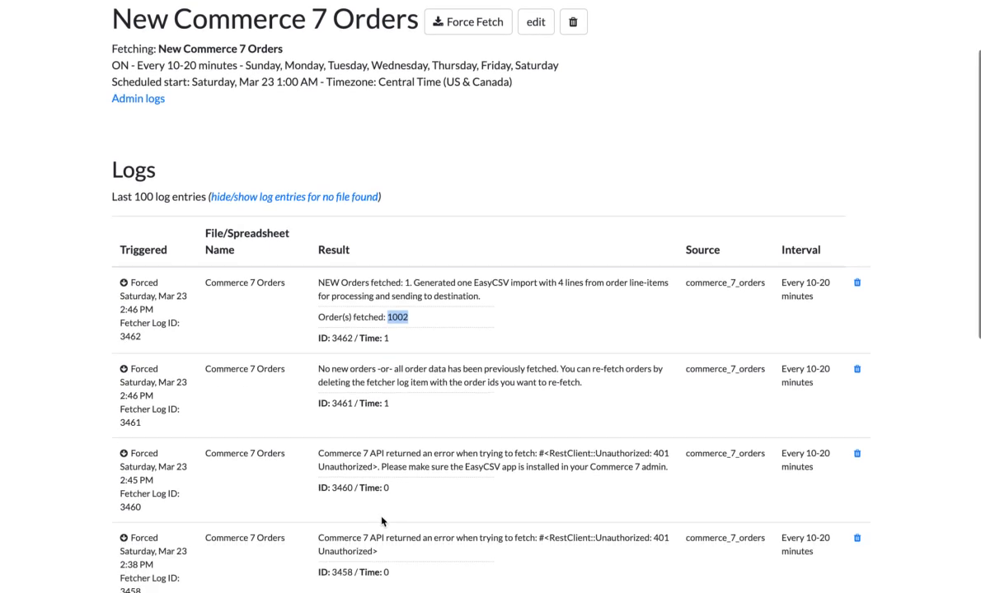
Review the fetcher's order processing, email alert and on/off settings, leave without saving, and check its fetch interval
{"action": "scroll", "coordinate": [381, 521], "scroll_direction": "up", "scroll_amount": 3}
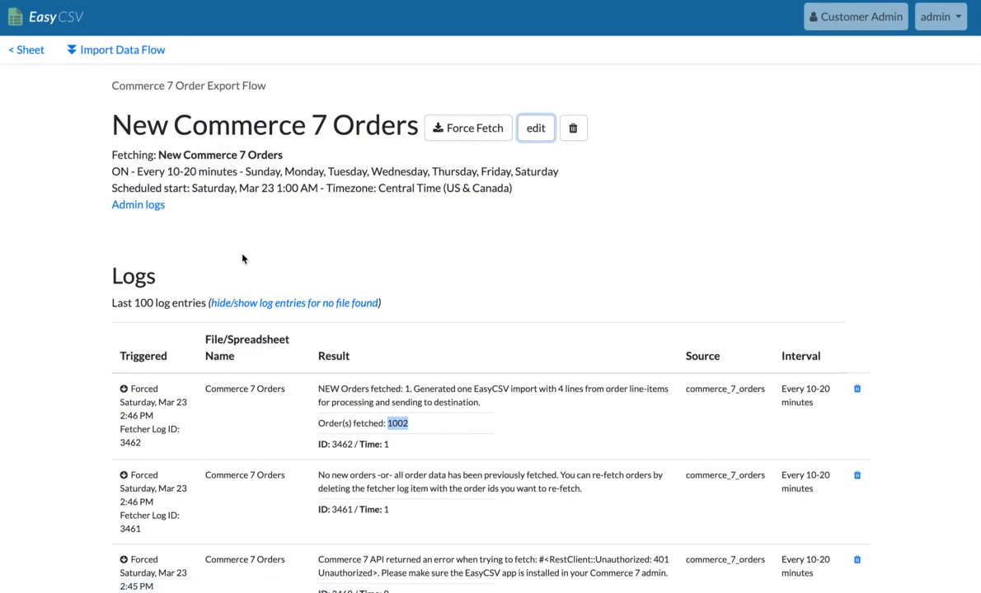
{"action": "scroll", "coordinate": [242, 258], "scroll_direction": "down", "scroll_amount": 10}
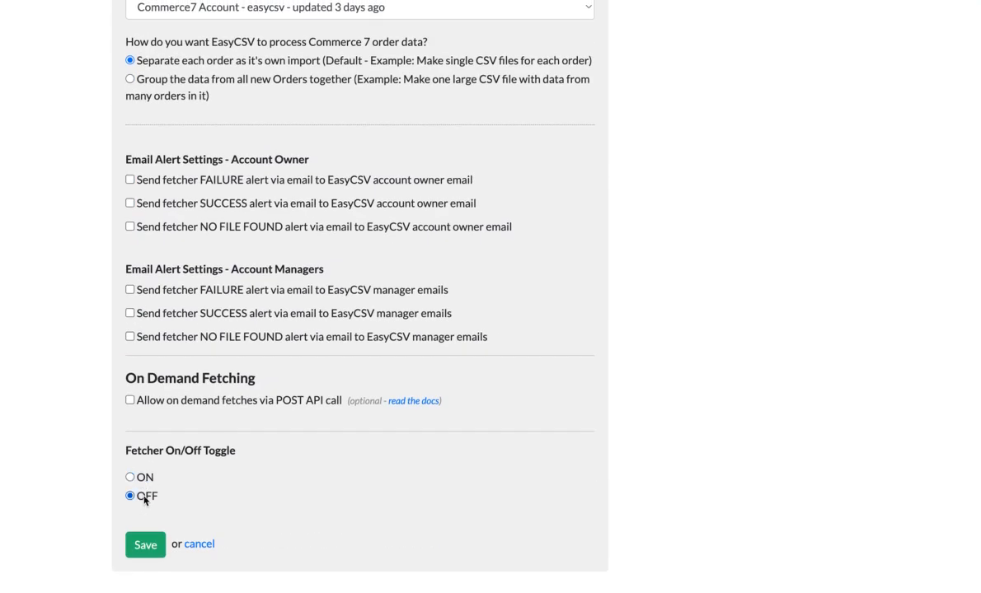
{"action": "left_click", "coordinate": [197, 545]}
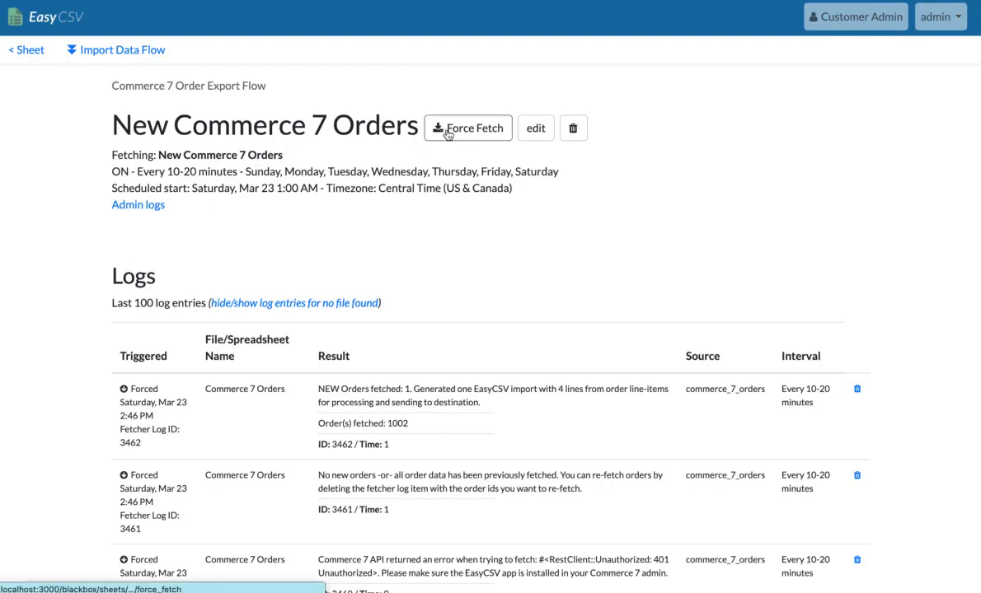
{"action": "left_click_drag", "start_coordinate": [155, 171], "coordinate": [244, 171]}
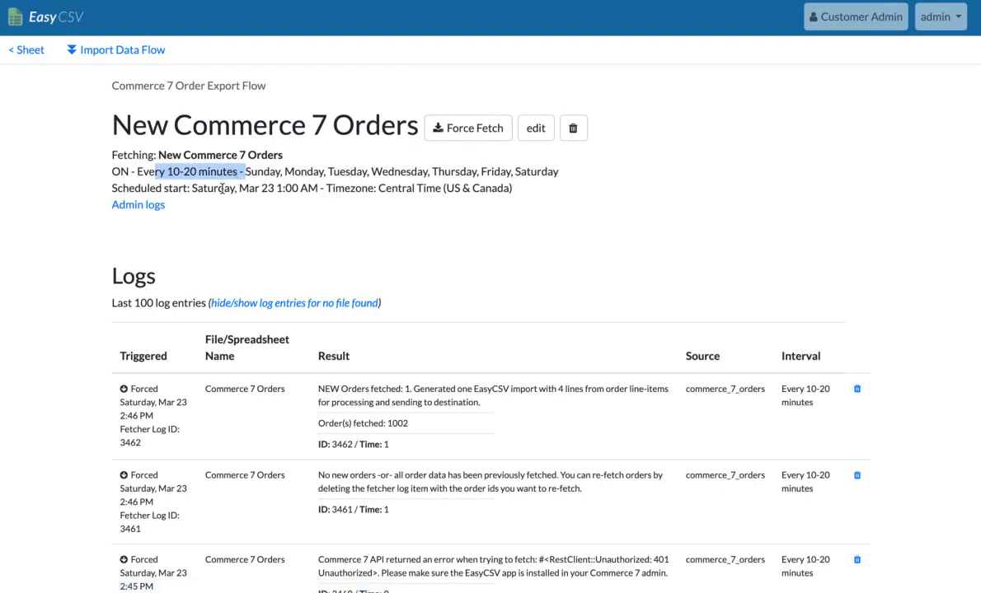
Return to the import data flow and review its schedule, fields, filter, virtual field and email destination sections
{"action": "left_click", "coordinate": [153, 51]}
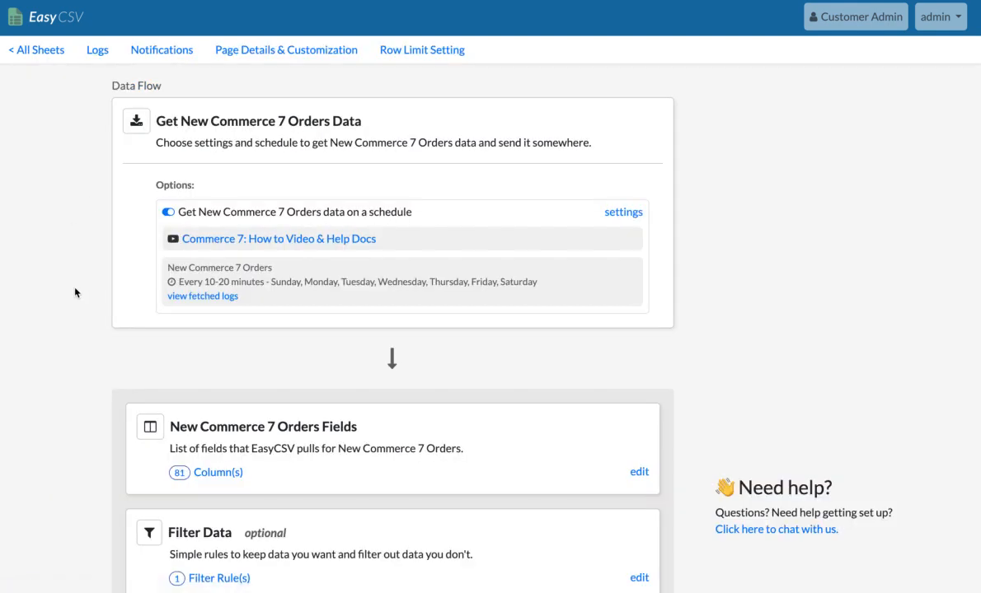
{"action": "scroll", "coordinate": [75, 293], "scroll_direction": "down", "scroll_amount": 10}
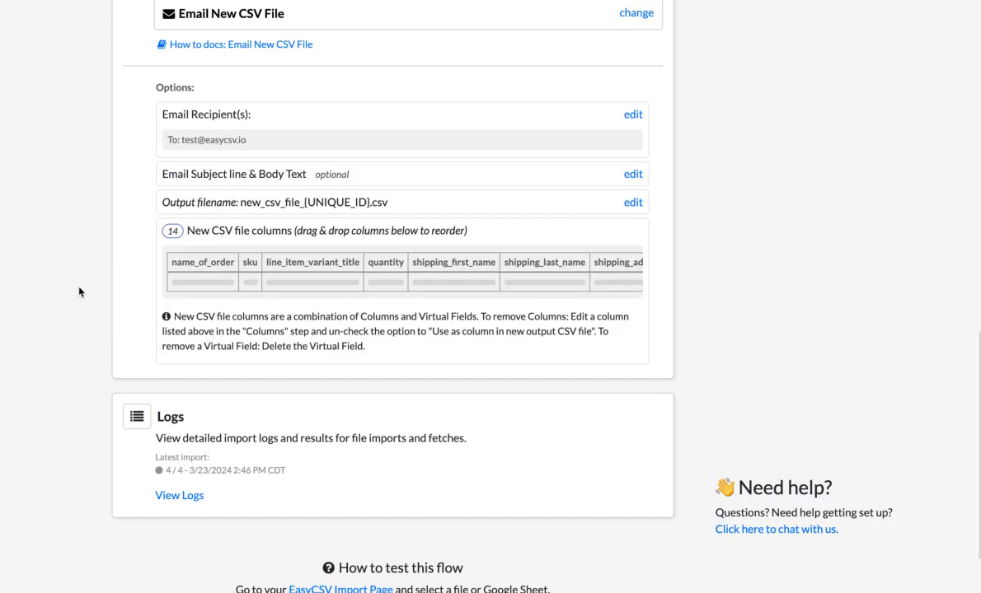
{"action": "scroll", "coordinate": [79, 291], "scroll_direction": "up", "scroll_amount": 5}
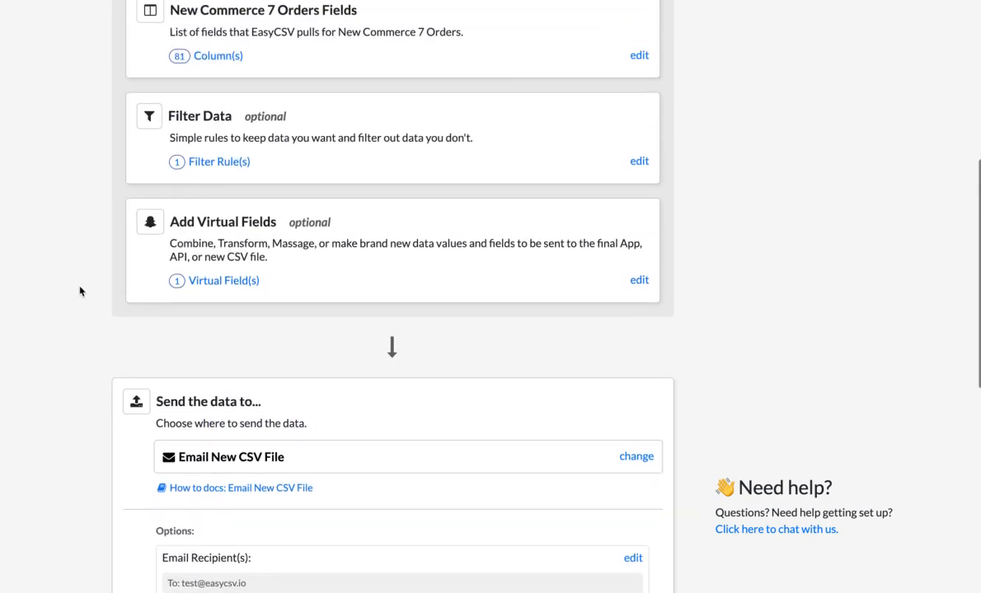
{"action": "scroll", "coordinate": [81, 289], "scroll_direction": "up", "scroll_amount": 1}
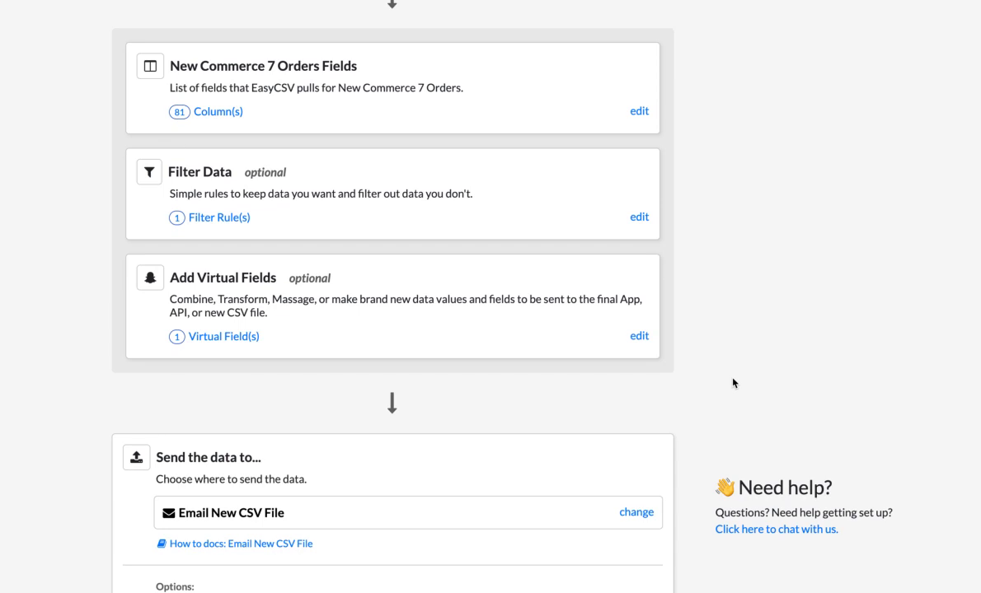
{"action": "scroll", "coordinate": [733, 382], "scroll_direction": "up", "scroll_amount": 5}
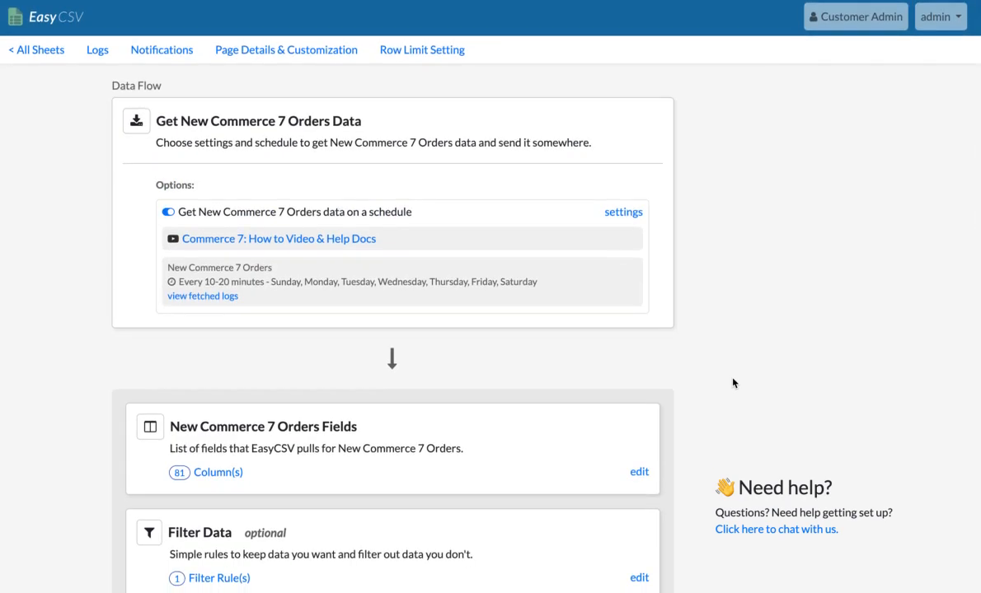